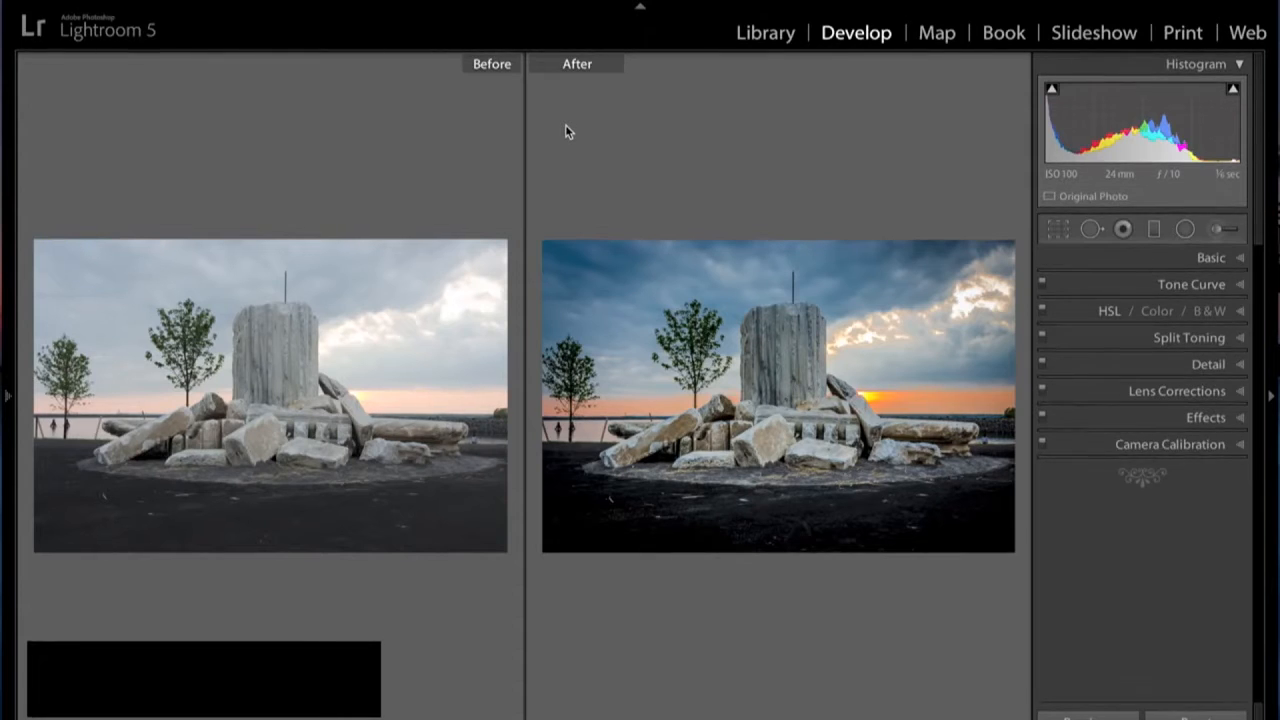
- Compare the before and after versions of the sunset photo side by side, and return to the single-image view
{"action": "key", "text": "y"}
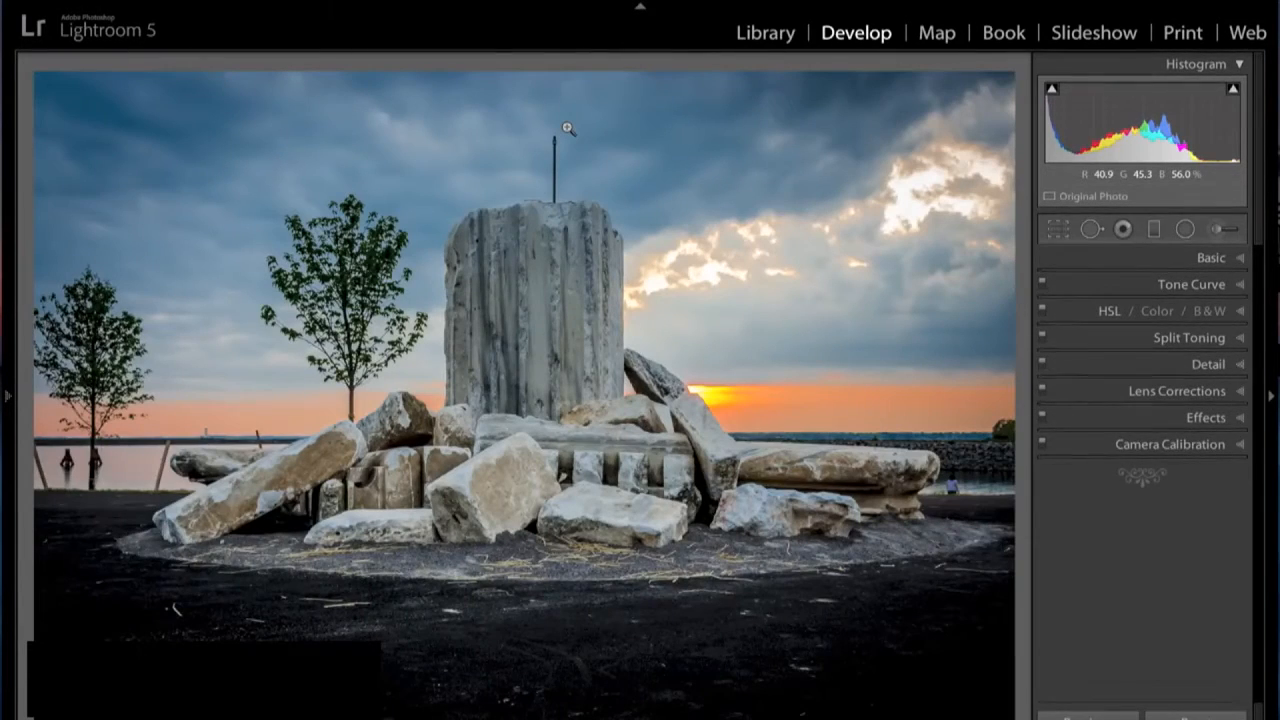
{"action": "key", "text": "y"}
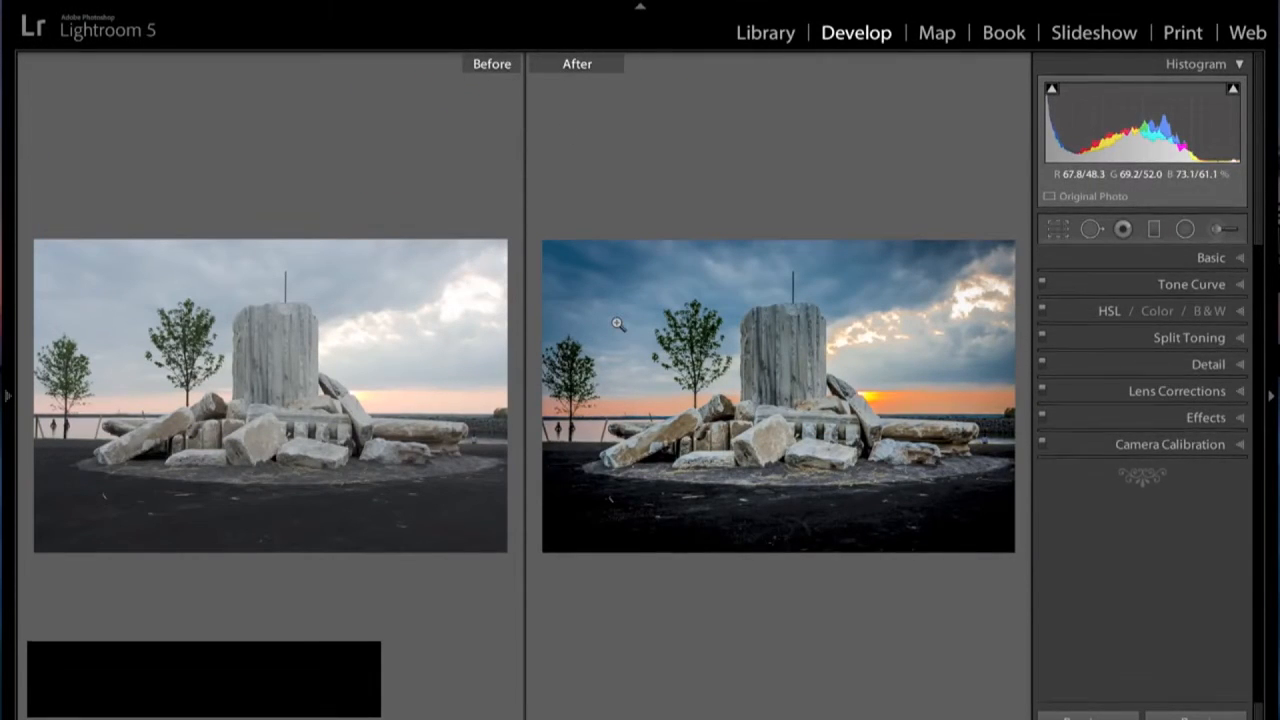
{"action": "key", "text": "y"}
{"action": "key", "text": "y"}
{"action": "key", "text": "y"}
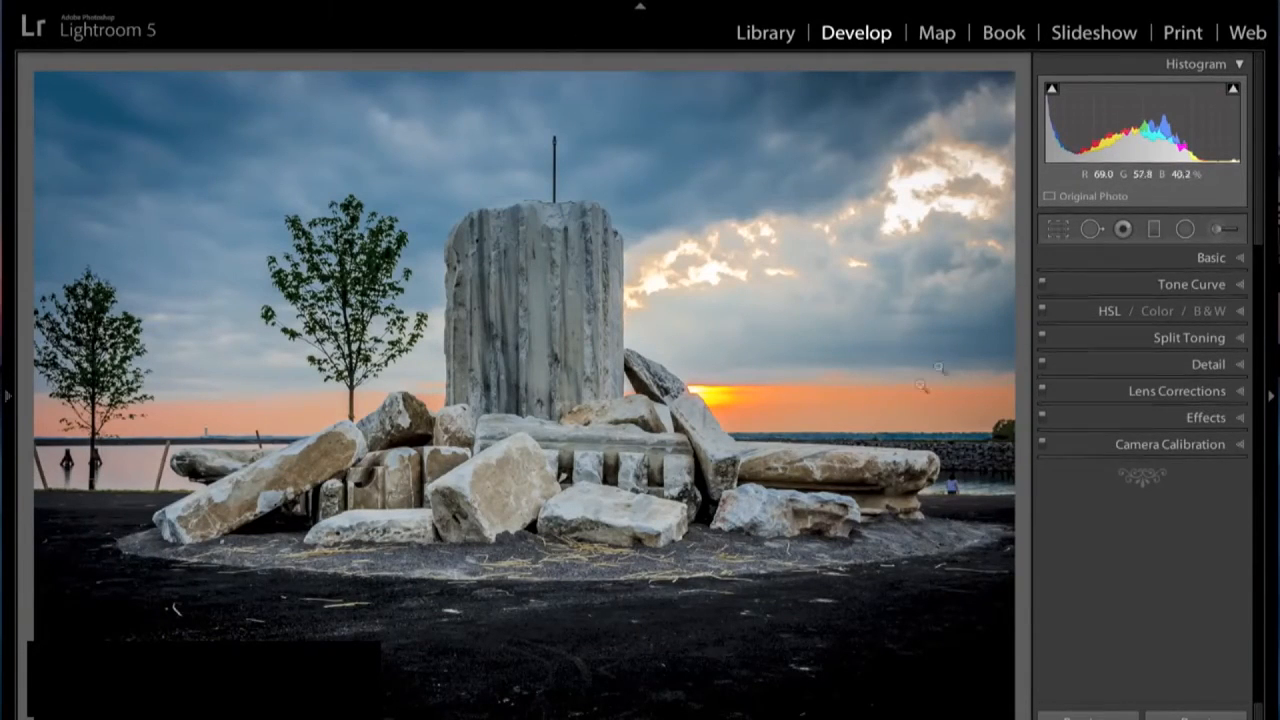
- Start Crop & Straighten on the photo and try out the straighten and crop frame tools without altering the angle
{"action": "left_click", "coordinate": [1059, 231]}
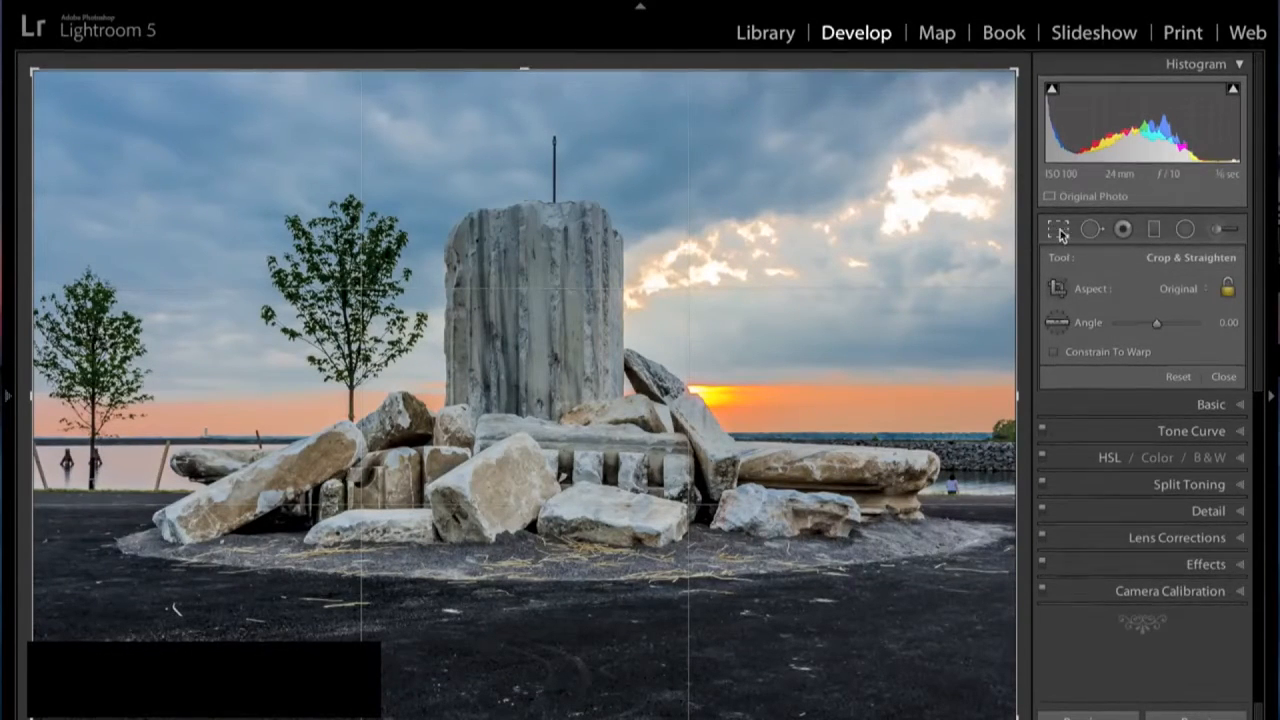
{"action": "left_click", "coordinate": [1058, 324]}
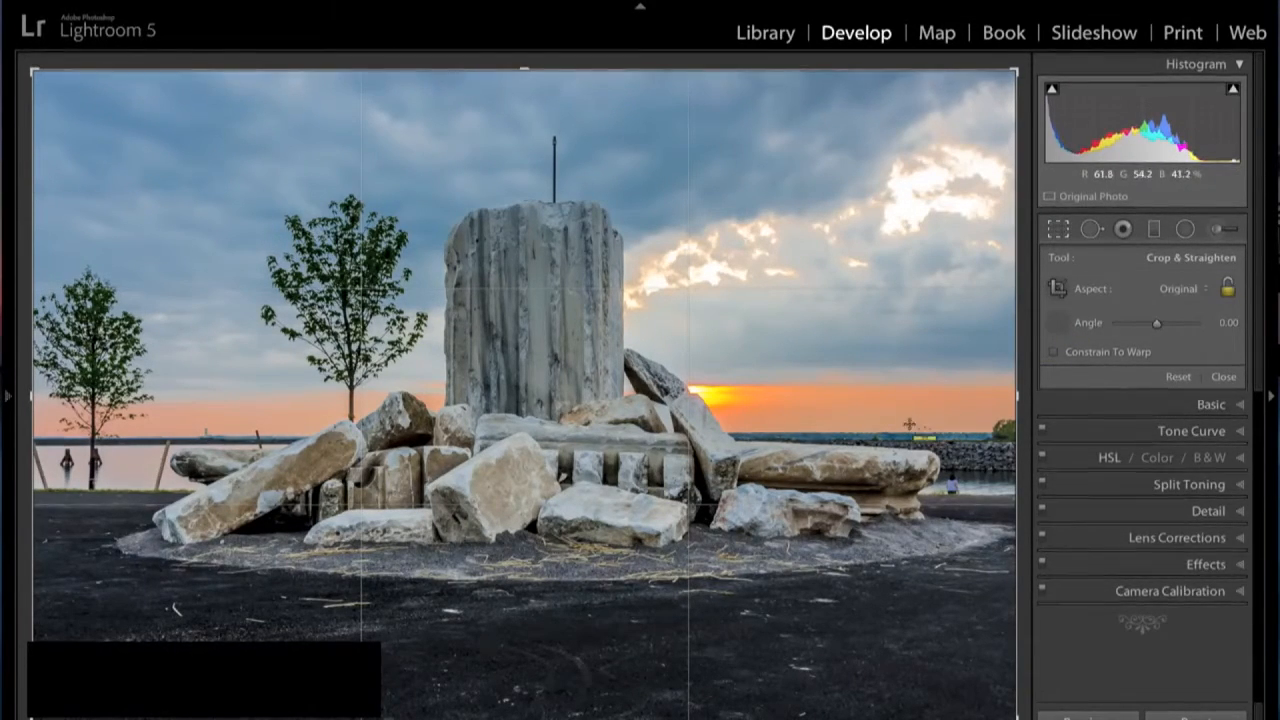
{"action": "left_click", "coordinate": [1058, 322]}
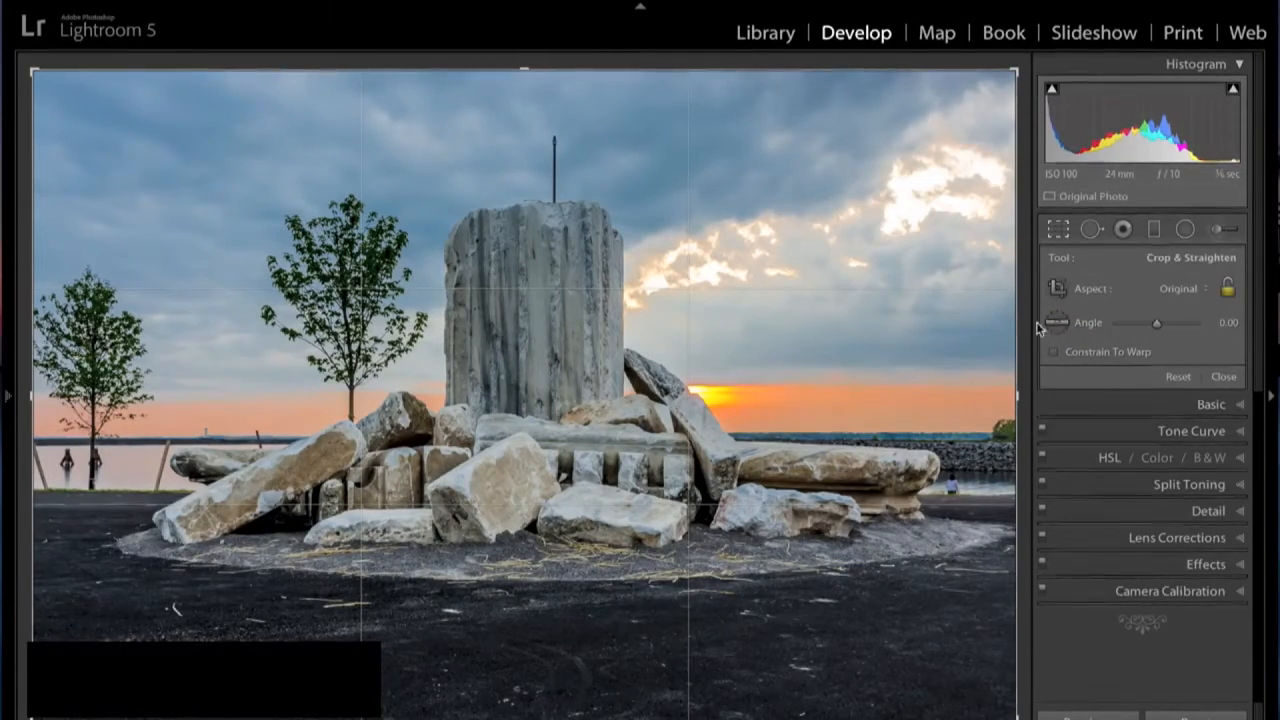
{"action": "left_click", "coordinate": [1059, 288]}
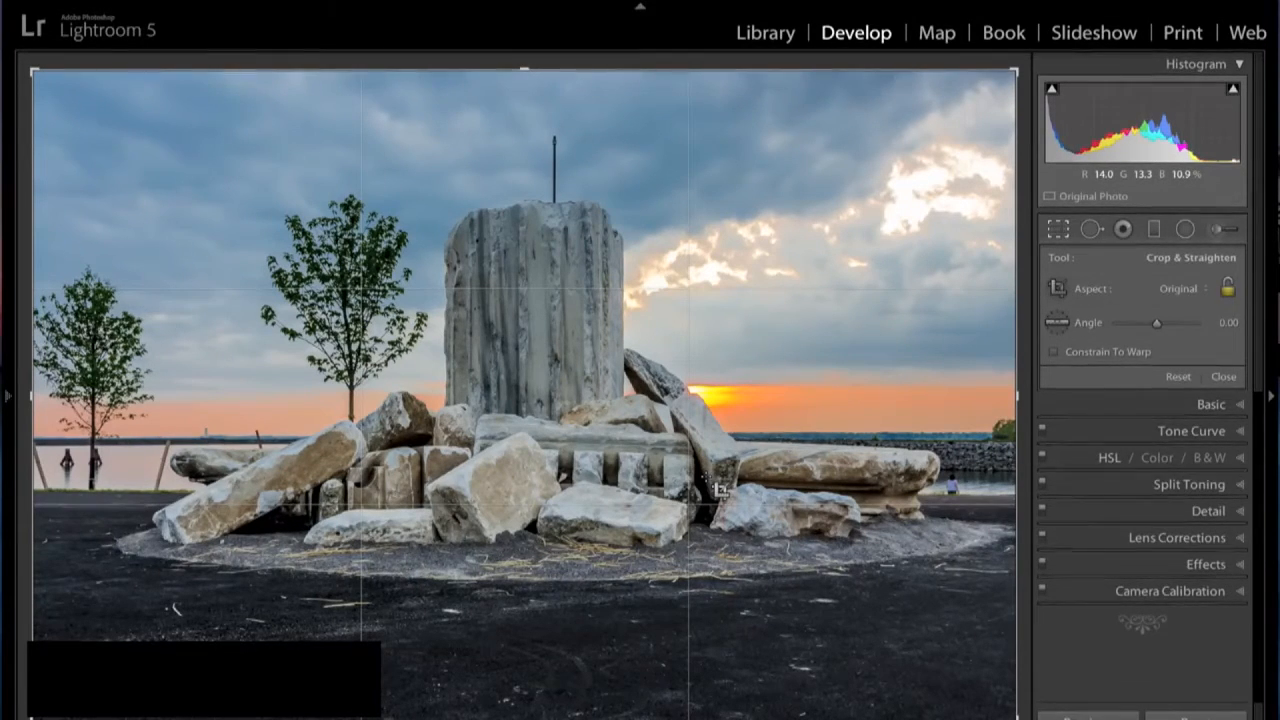
- Cycle through the crop guide overlays, including thirds, golden spiral, aspect ratios and grid, and settle on the diagonal lines overlay
{"action": "key", "text": "o"}
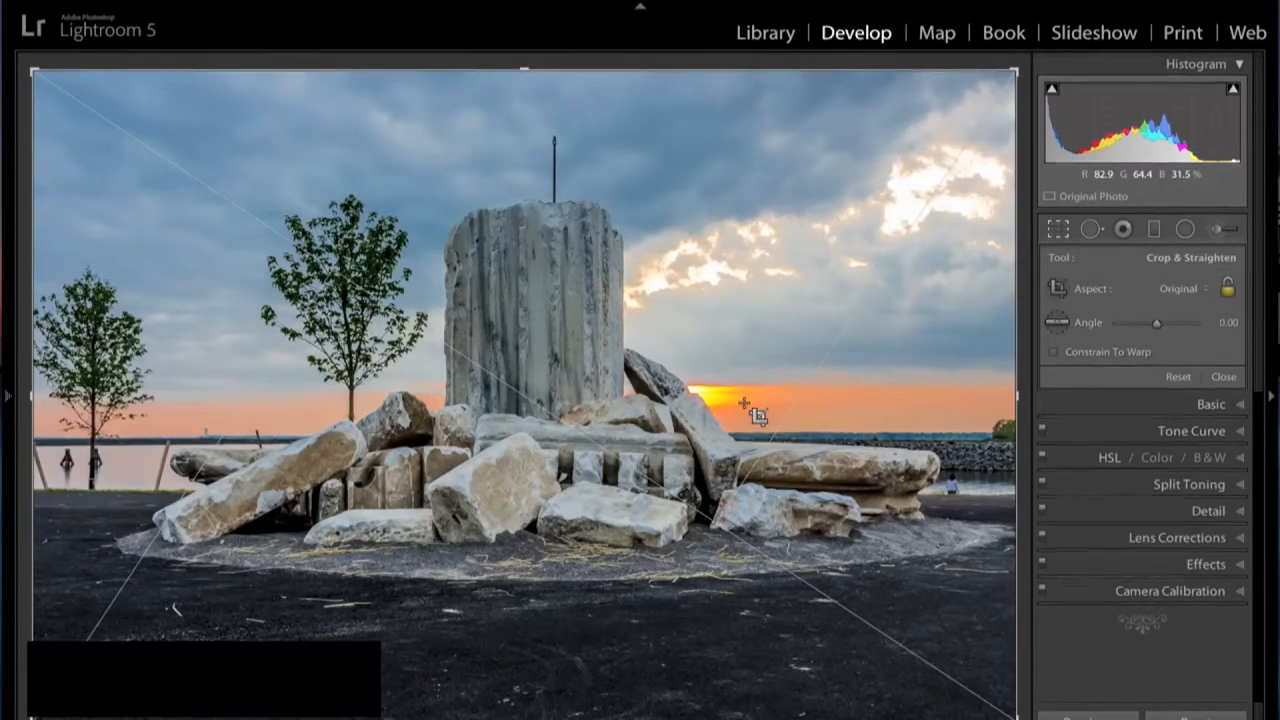
{"action": "key", "text": "o"}
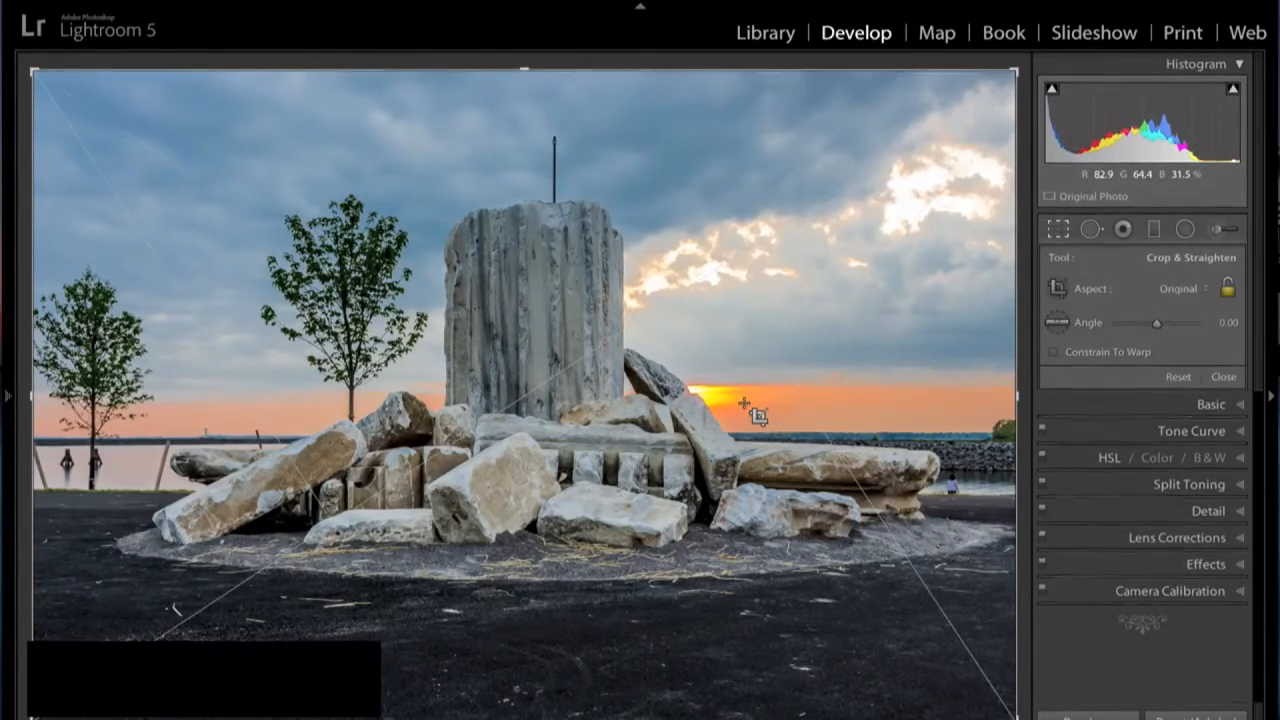
{"action": "key", "text": "o"}
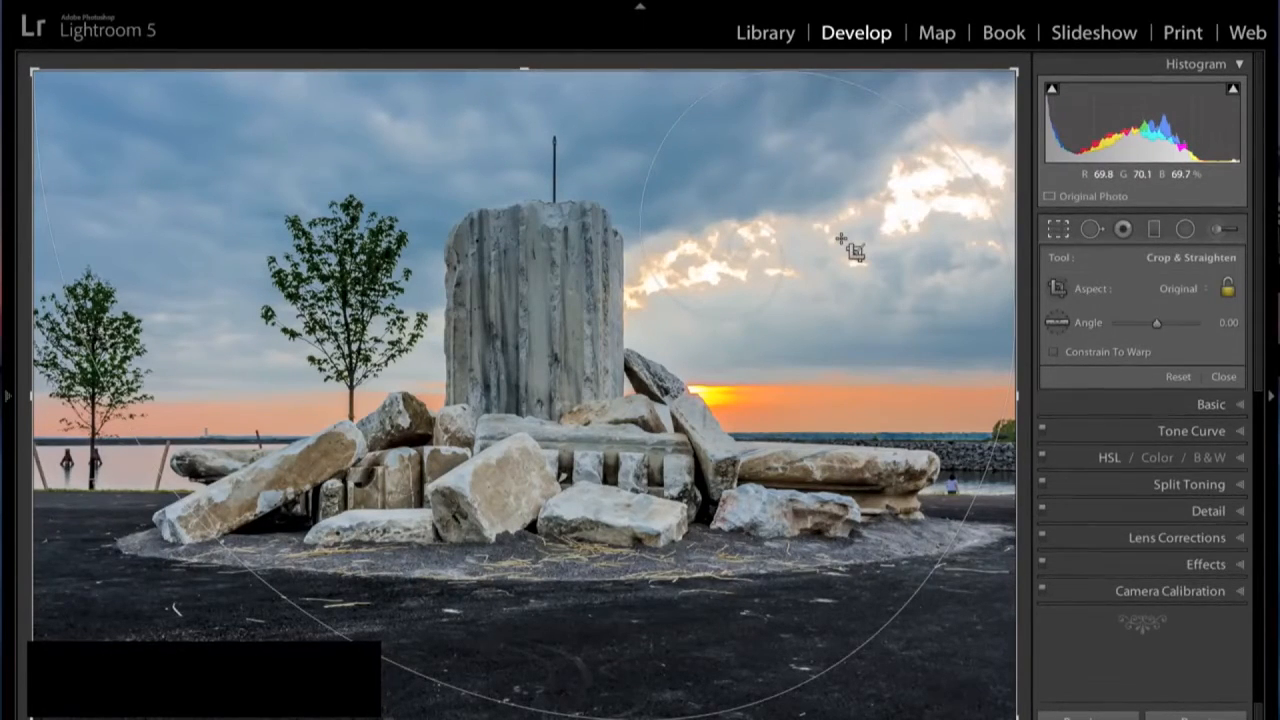
{"action": "key", "text": "o"}
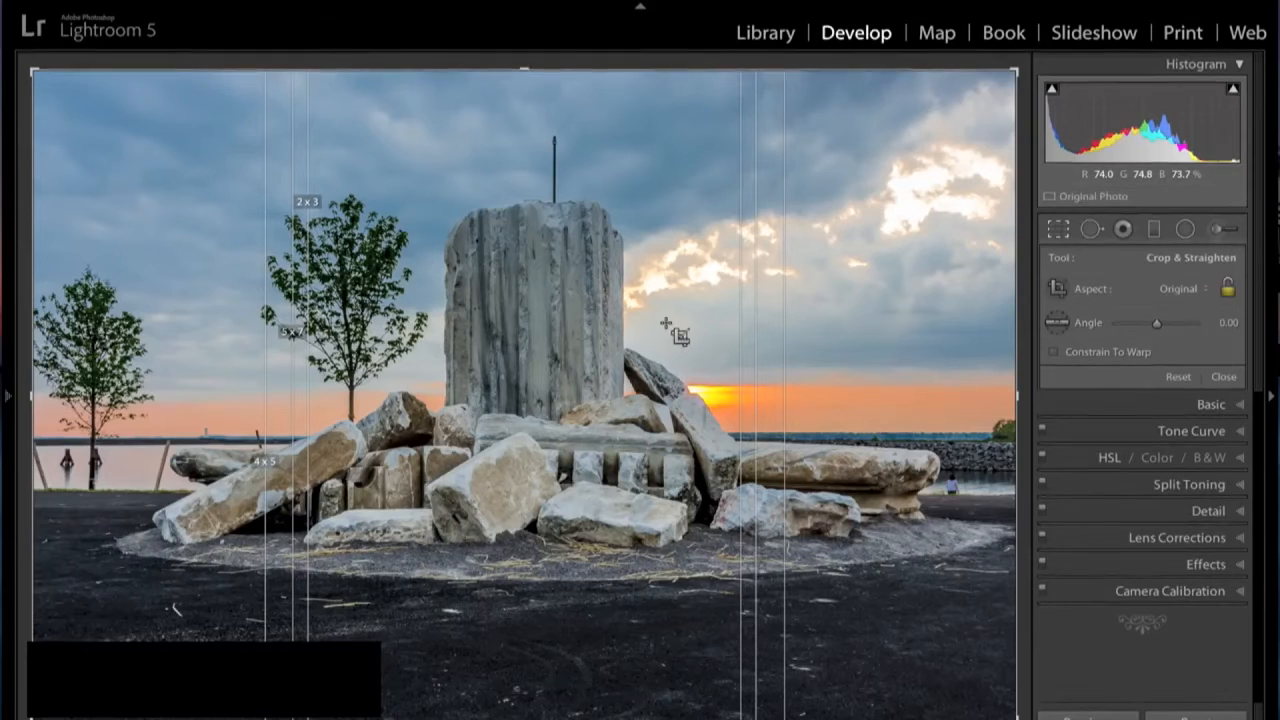
{"action": "key", "text": "shift+o"}
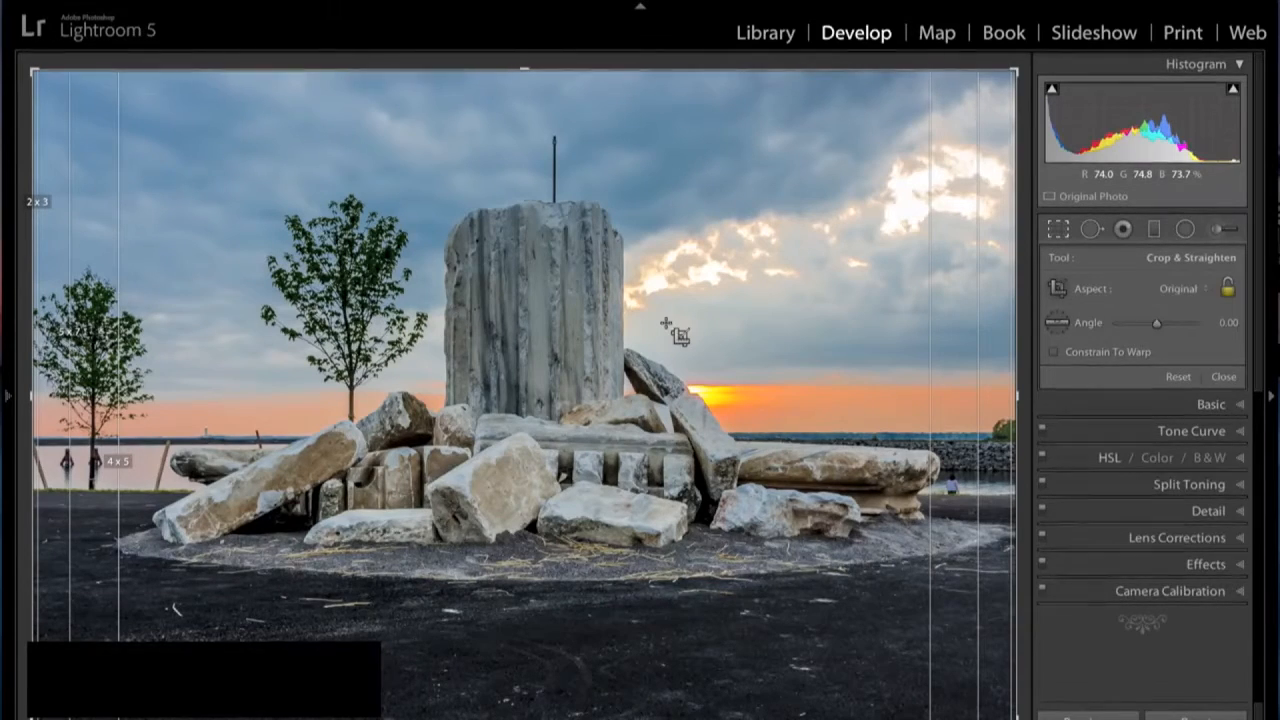
{"action": "key", "text": "o"}
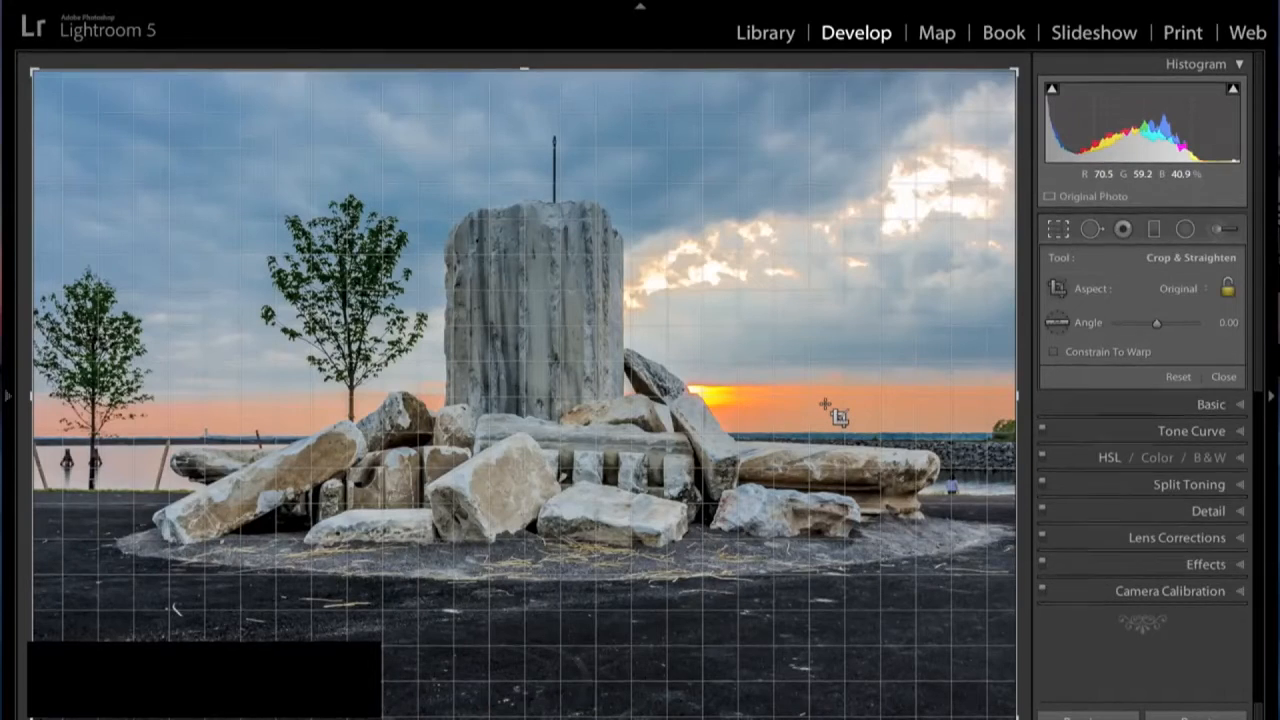
{"action": "key", "text": "o"}
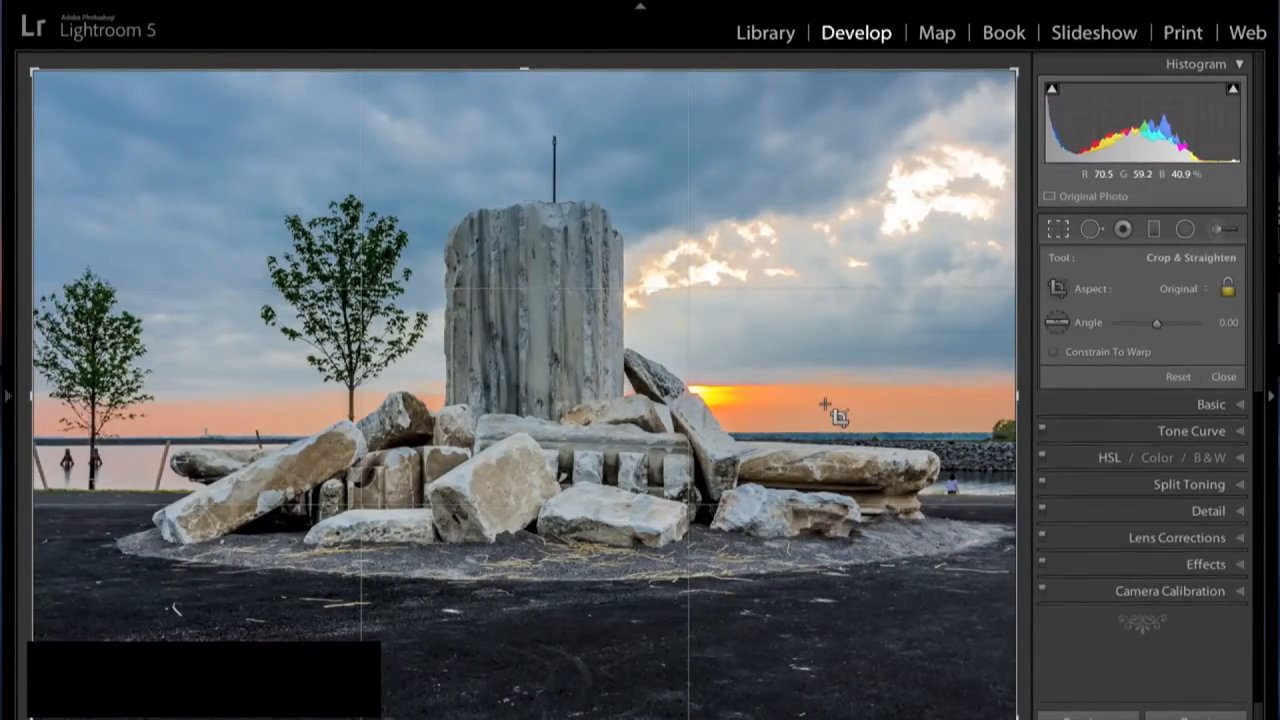
{"action": "key", "text": "o"}
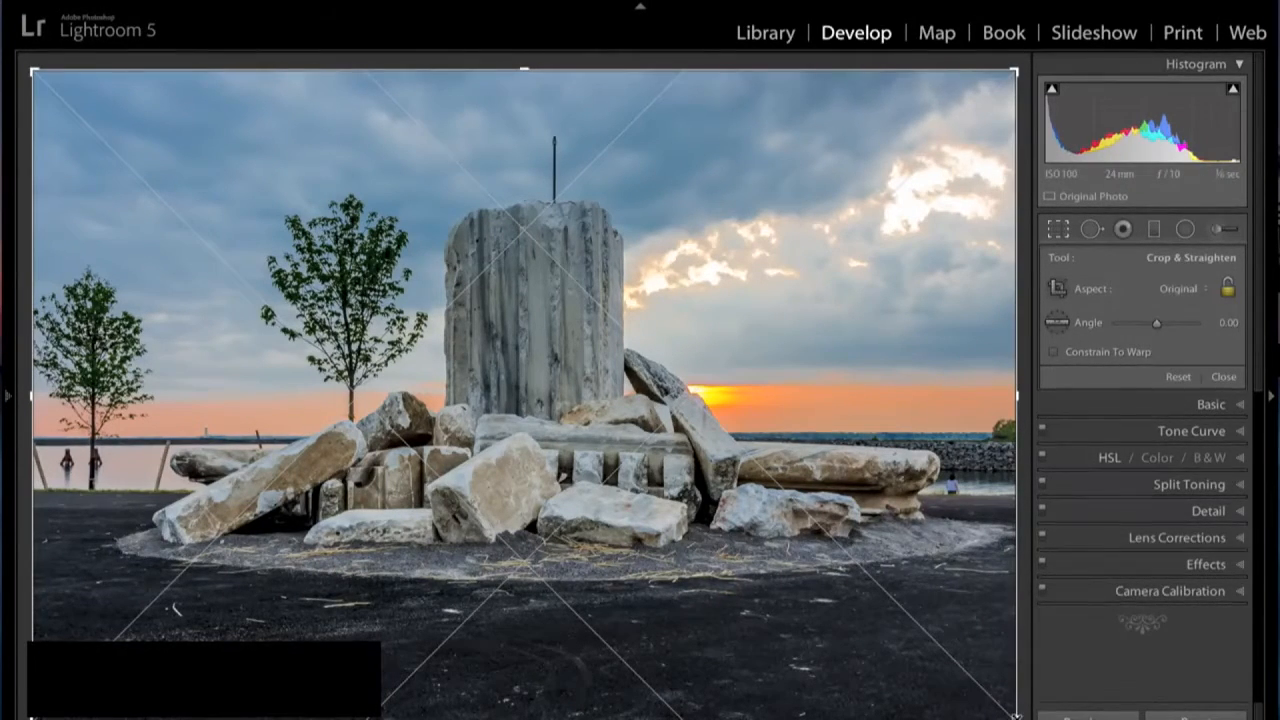
{"action": "mouse_move", "coordinate": [1015, 716]}
{"action": "left_mouse_down"}
{"action": "mouse_move", "coordinate": [903, 617]}
{"action": "mouse_move", "coordinate": [1015, 712]}
{"action": "left_mouse_up"}
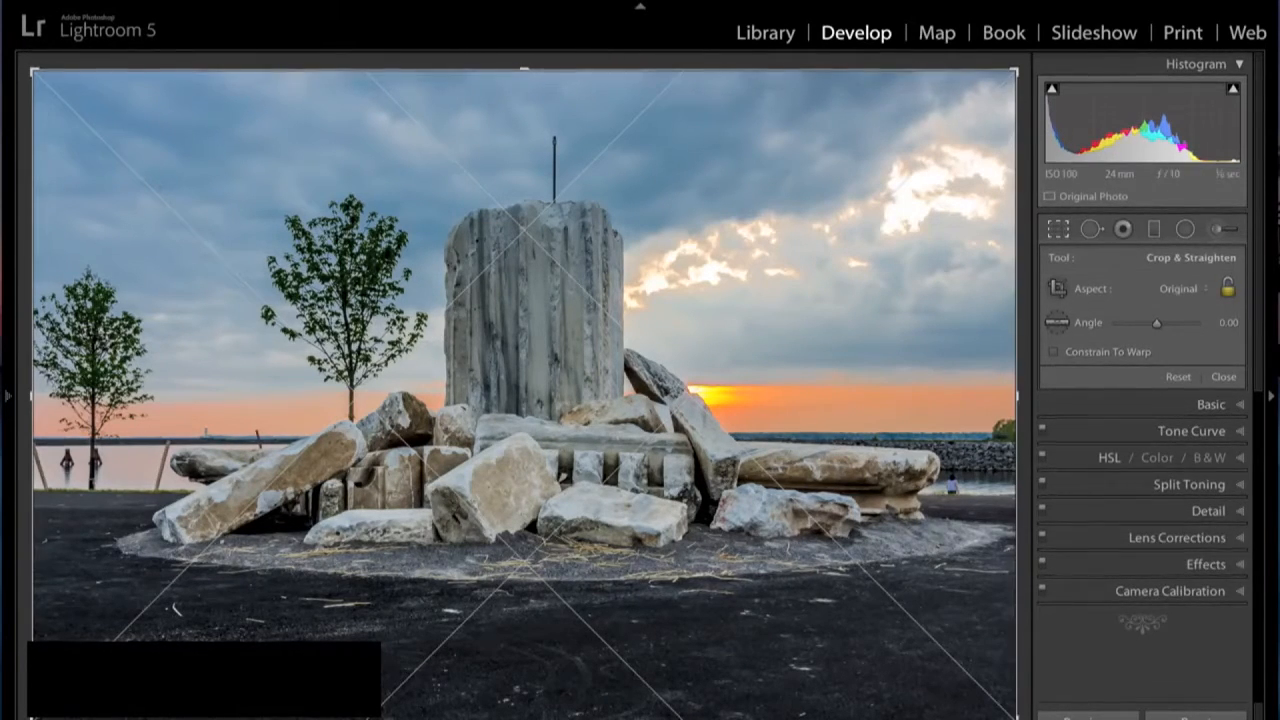
{"action": "mouse_move", "coordinate": [1015, 715]}
{"action": "left_mouse_down"}
{"action": "mouse_move", "coordinate": [941, 715]}
{"action": "mouse_move", "coordinate": [909, 677]}
{"action": "mouse_move", "coordinate": [960, 646]}
{"action": "mouse_move", "coordinate": [1020, 677]}
{"action": "mouse_move", "coordinate": [1017, 715]}
{"action": "left_mouse_up"}
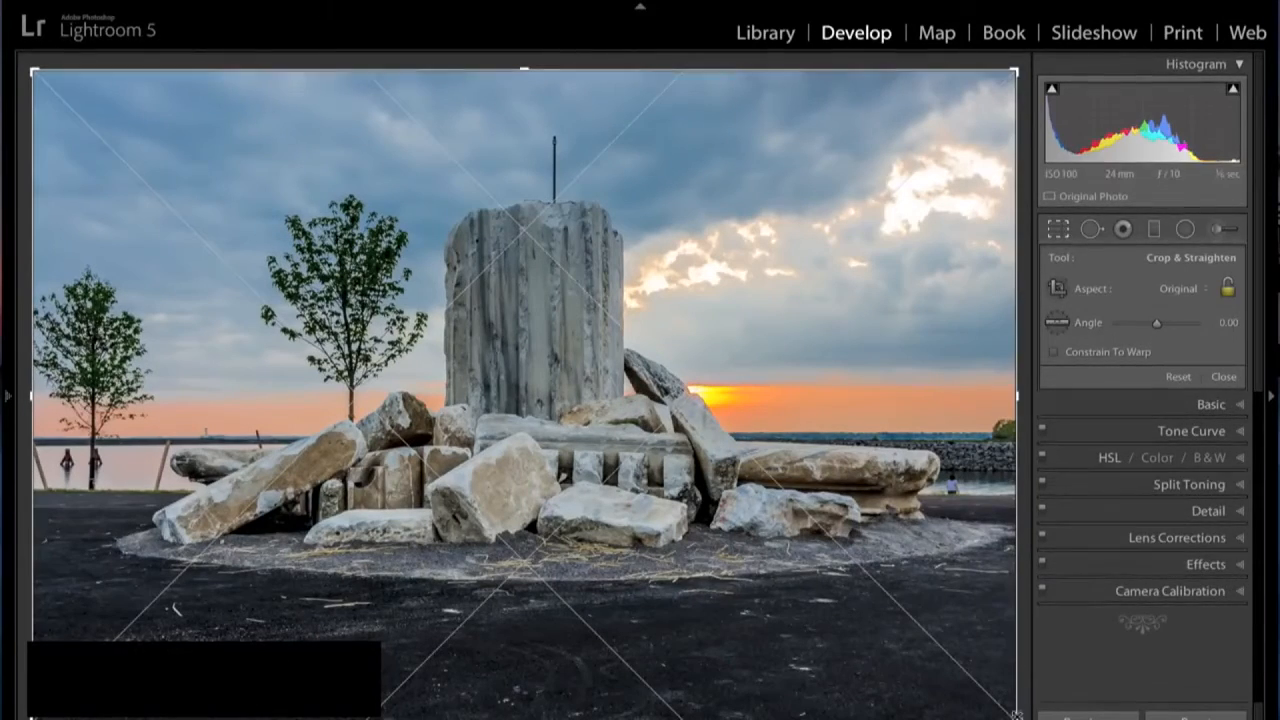
{"action": "left_click_drag", "start_coordinate": [1017, 715], "coordinate": [1066, 719]}
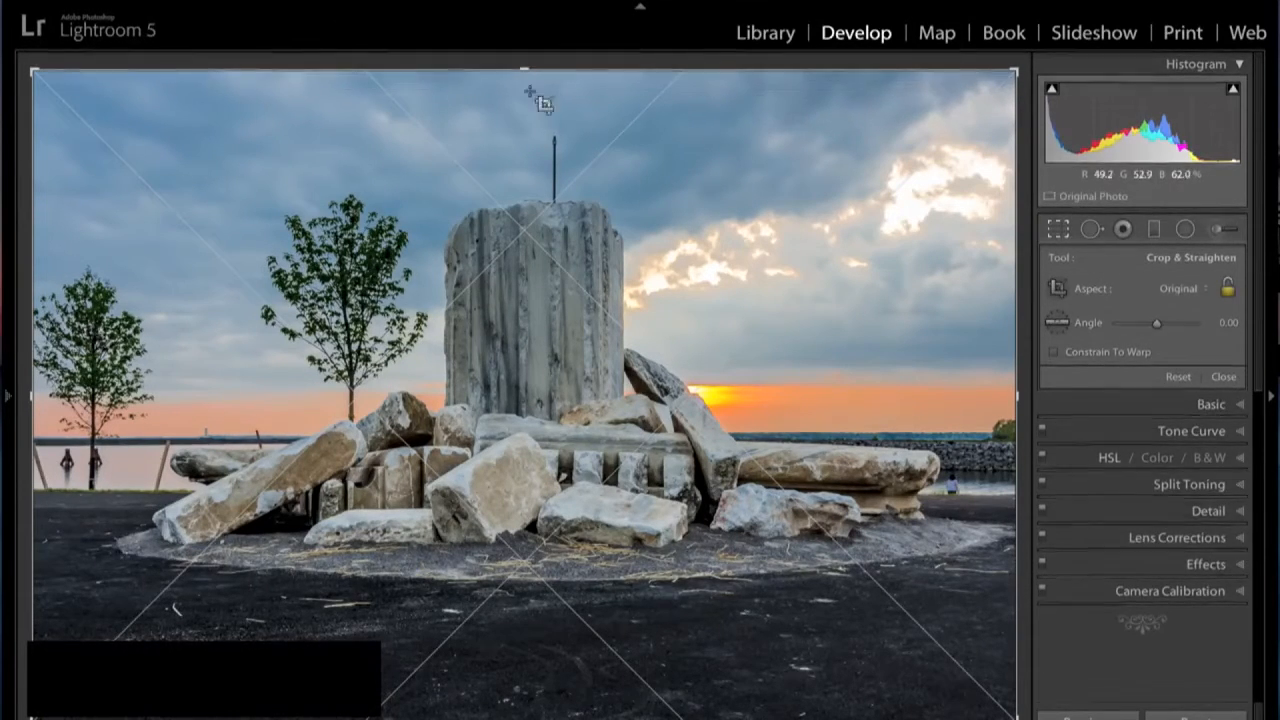
- Trim a strip of dark ground off the photo's bottom edge and a narrow strip off its left edge, and apply the crop
{"action": "left_click_drag", "start_coordinate": [528, 716], "coordinate": [518, 678]}
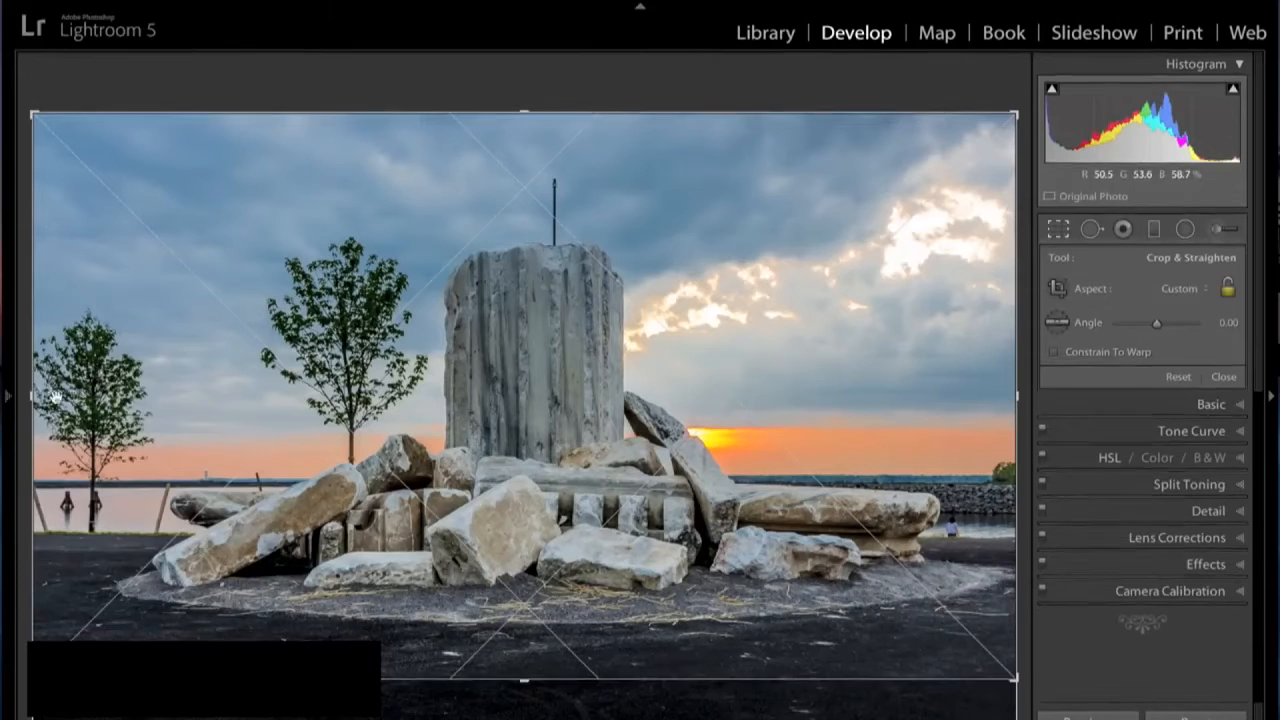
{"action": "mouse_move", "coordinate": [9, 399]}
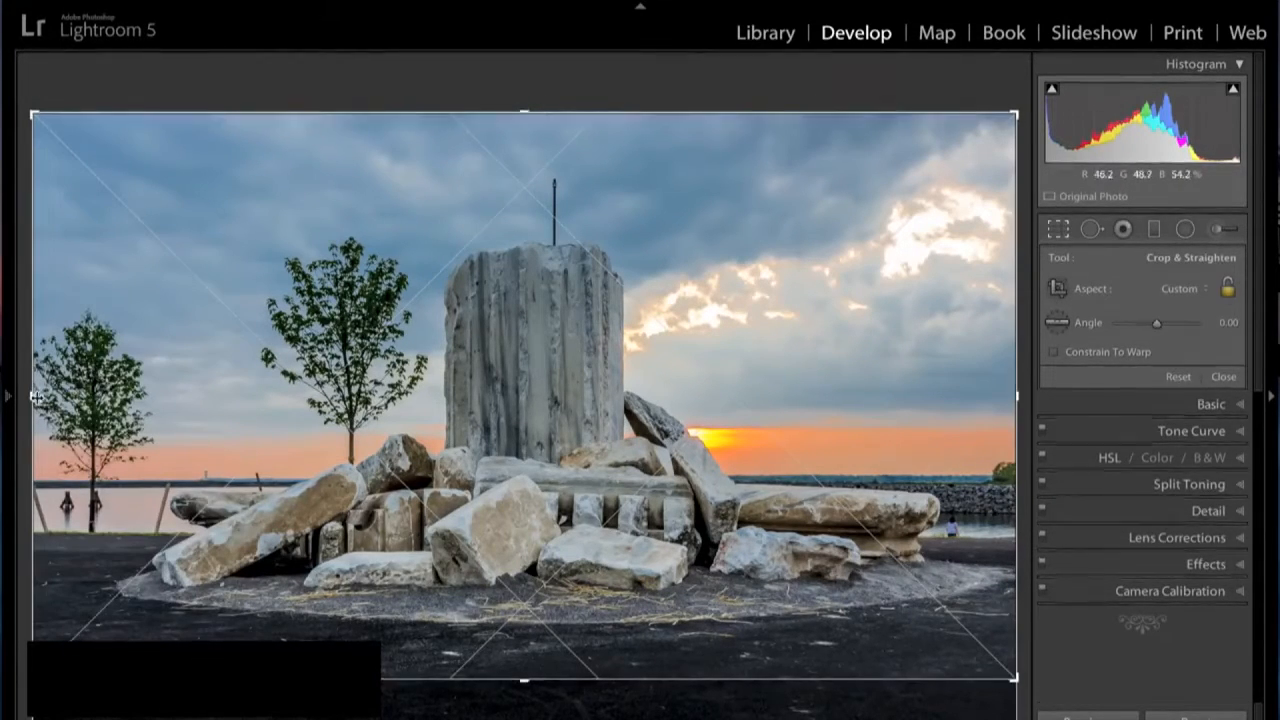
{"action": "left_click_drag", "start_coordinate": [48, 403], "coordinate": [62, 402]}
{"action": "mouse_move", "coordinate": [34, 393]}
{"action": "left_mouse_down"}
{"action": "mouse_move", "coordinate": [83, 400]}
{"action": "mouse_move", "coordinate": [52, 396]}
{"action": "left_mouse_up"}
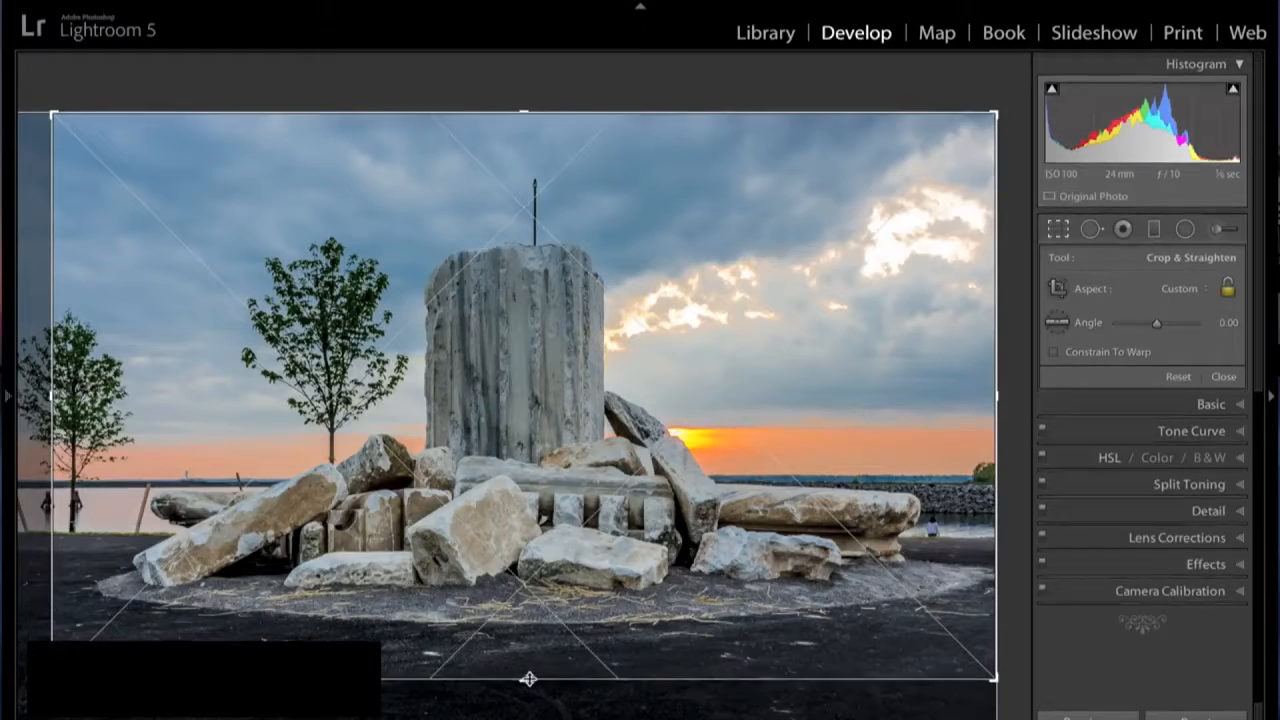
{"action": "mouse_move", "coordinate": [524, 668]}
{"action": "left_mouse_down"}
{"action": "mouse_move", "coordinate": [520, 657]}
{"action": "mouse_move", "coordinate": [520, 688]}
{"action": "left_mouse_up"}
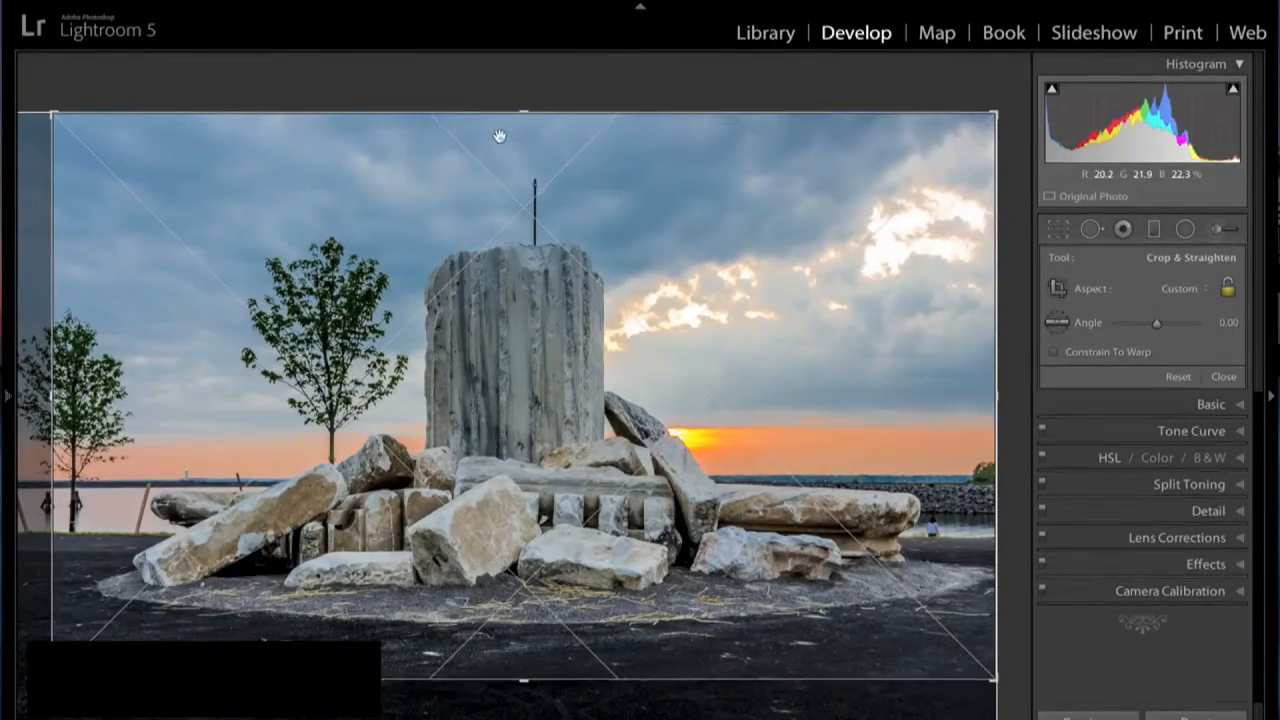
{"action": "key", "text": "Return"}
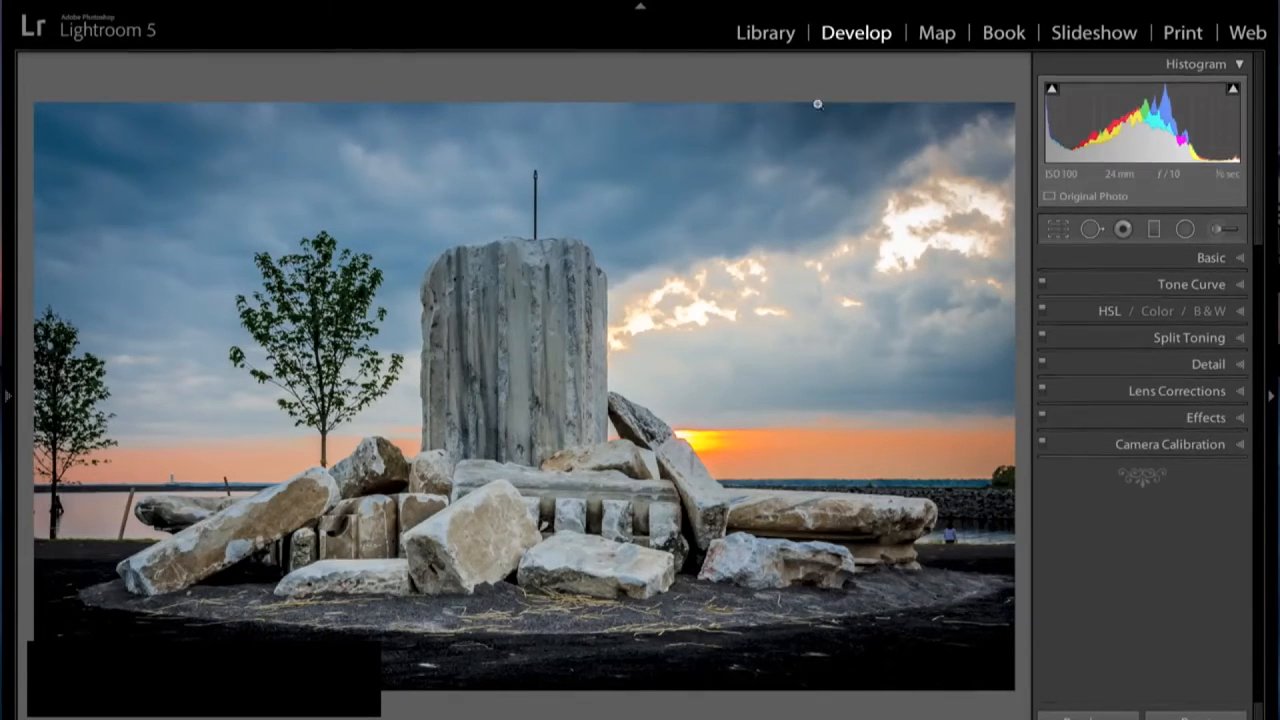
- Remove the thin pole above the stone column with a Clone spot brush at size 51 and opacity 100, sampling the adjacent sky
{"action": "left_click", "coordinate": [1091, 228]}
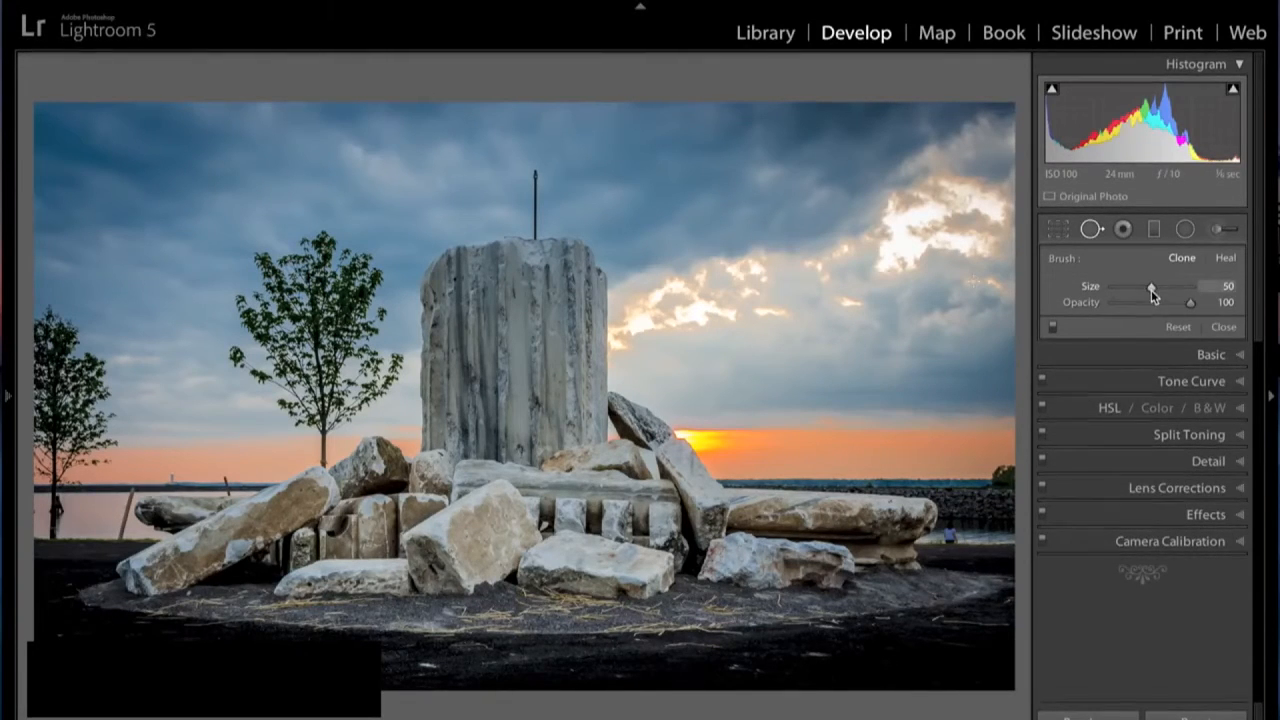
{"action": "mouse_move", "coordinate": [1150, 286]}
{"action": "left_mouse_down"}
{"action": "mouse_move", "coordinate": [1134, 288]}
{"action": "mouse_move", "coordinate": [1168, 284]}
{"action": "mouse_move", "coordinate": [1153, 286]}
{"action": "left_mouse_up"}
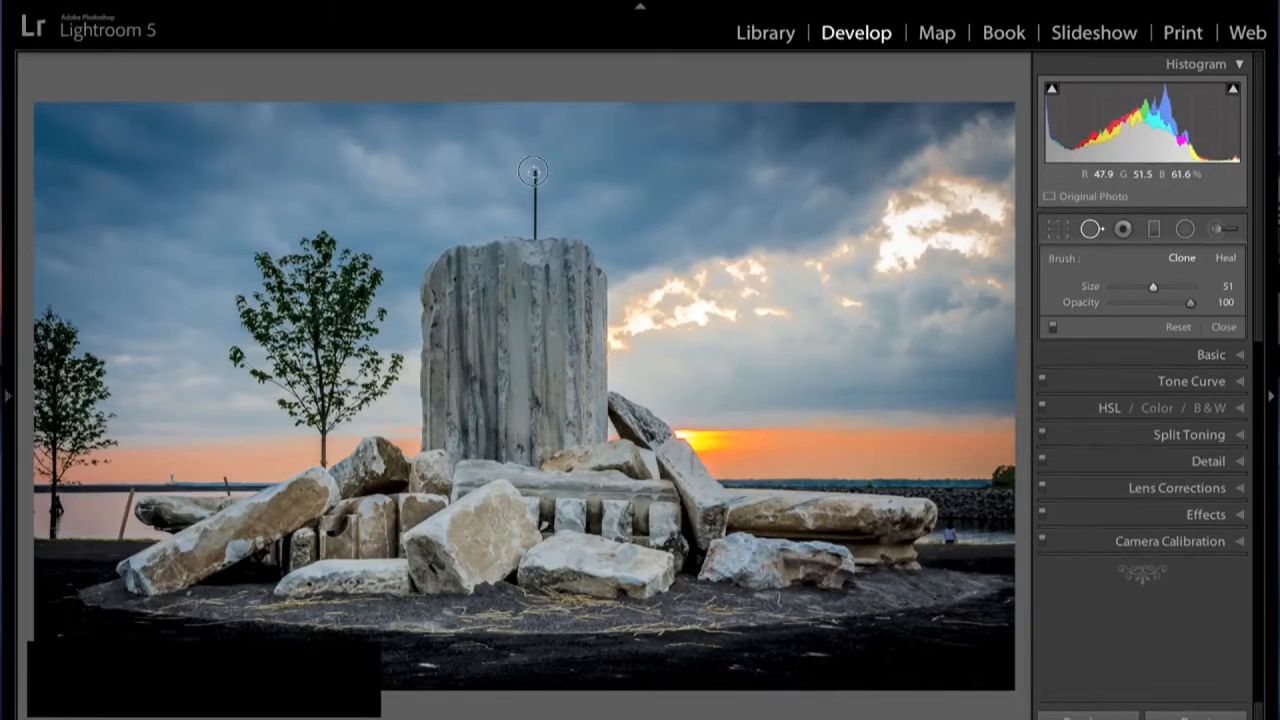
{"action": "left_click_drag", "start_coordinate": [534, 172], "coordinate": [537, 233]}
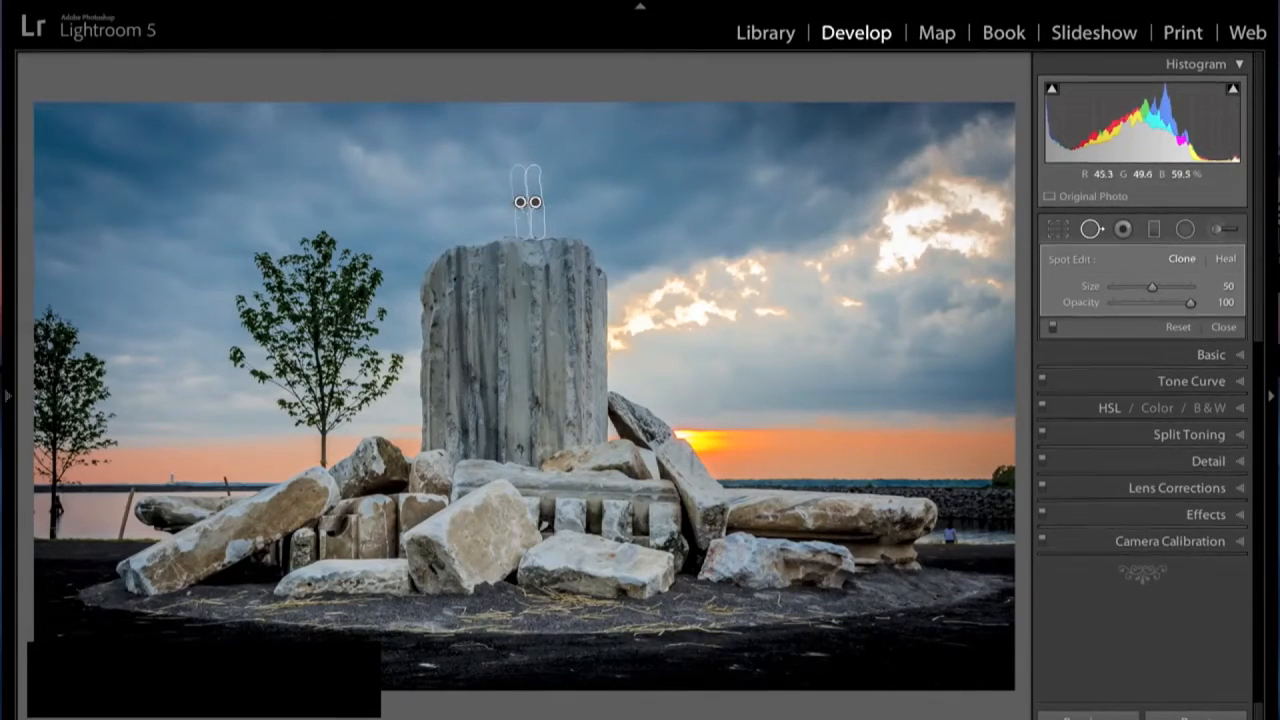
{"action": "key", "text": "Delete"}
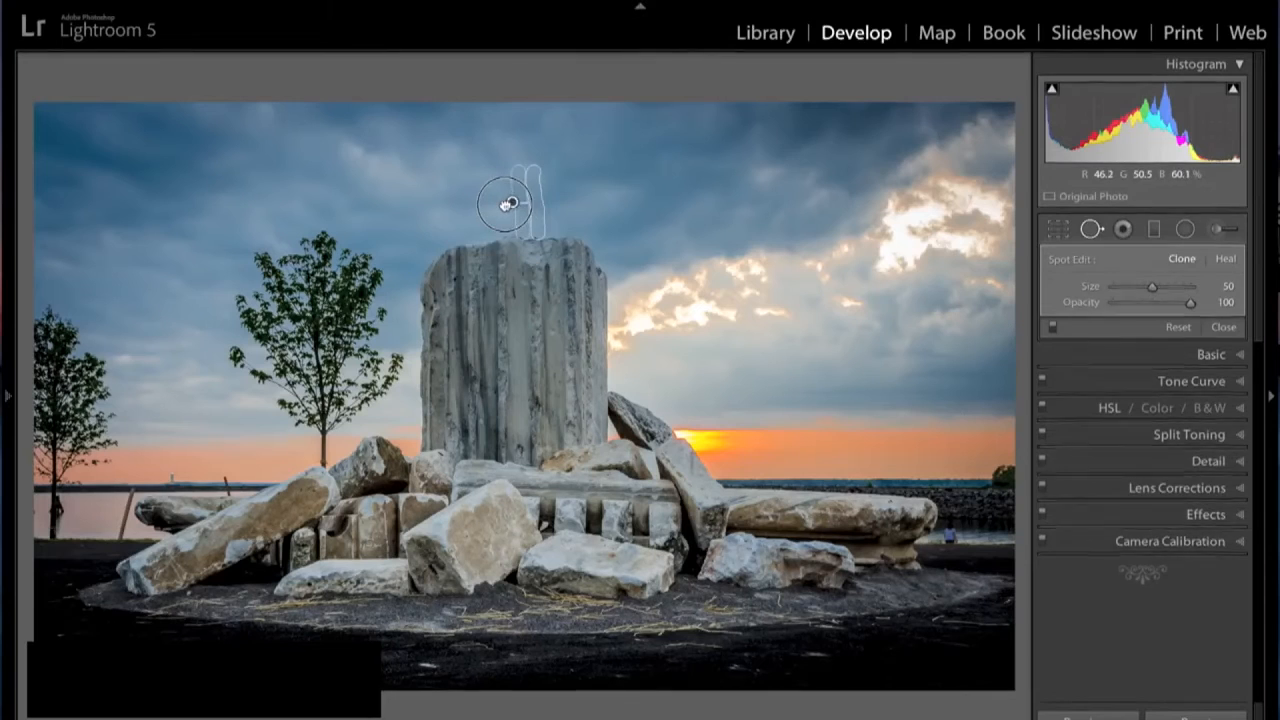
{"action": "left_click_drag", "start_coordinate": [512, 204], "coordinate": [521, 204]}
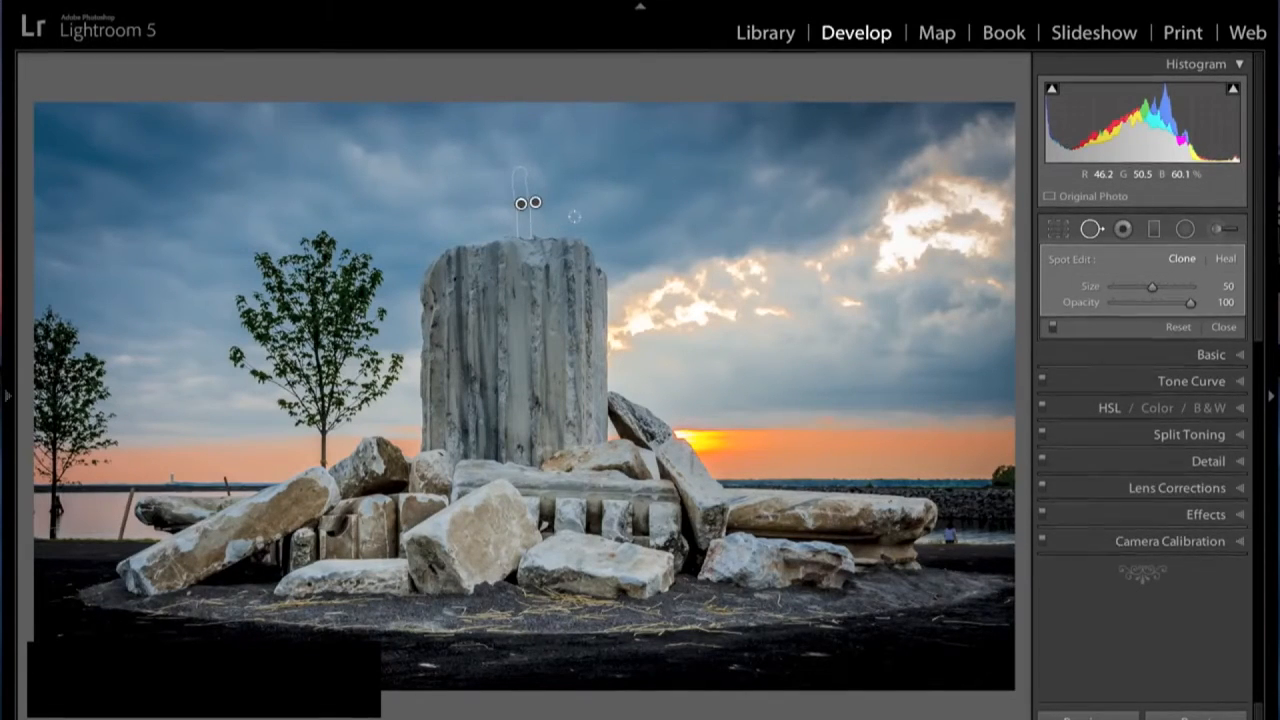
{"action": "key", "text": "Return"}
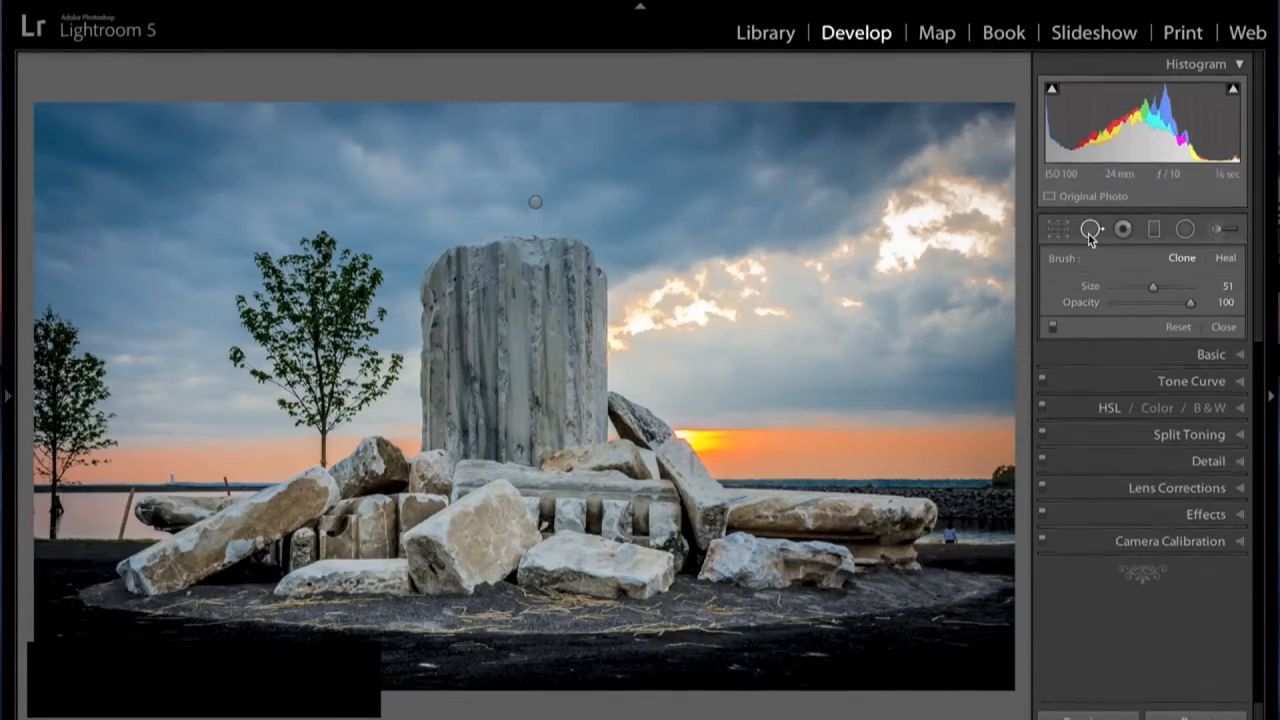
{"action": "left_click", "coordinate": [1223, 327]}
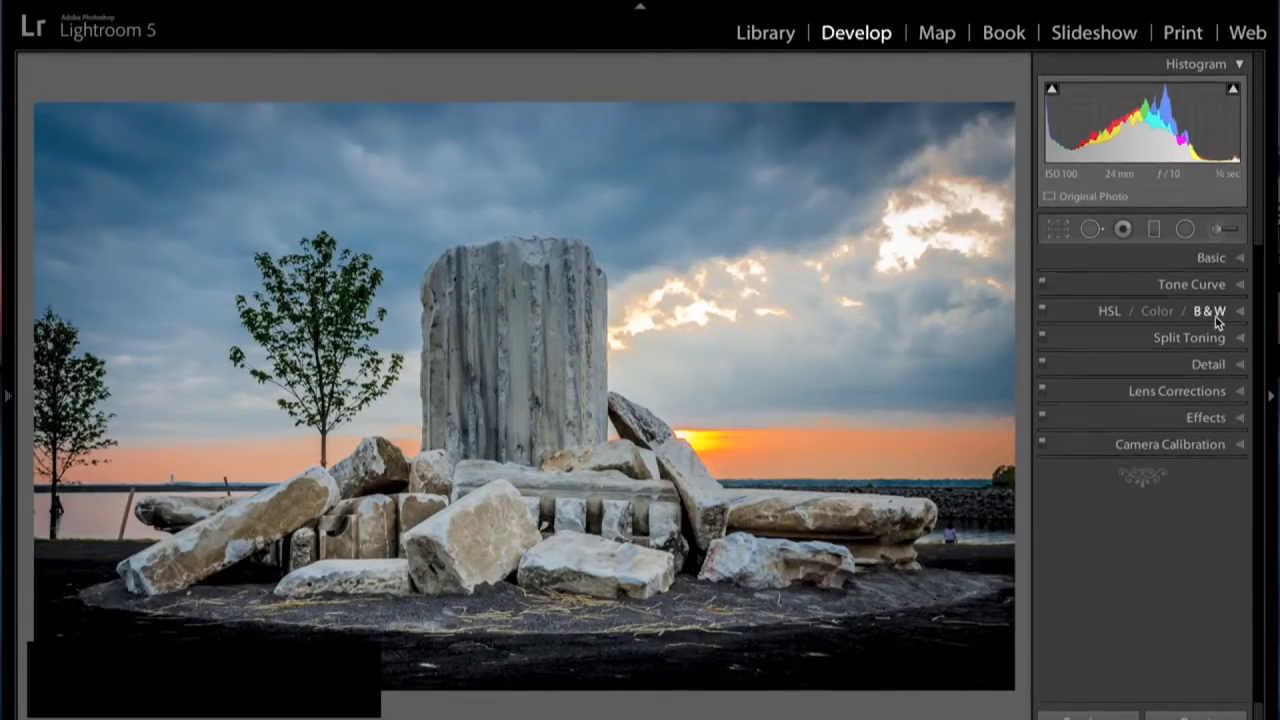
- Clone out a spot on the ground beside the right-hand stones and the small figure near the shoreline, and leave spot removal
{"action": "left_click", "coordinate": [1089, 236]}
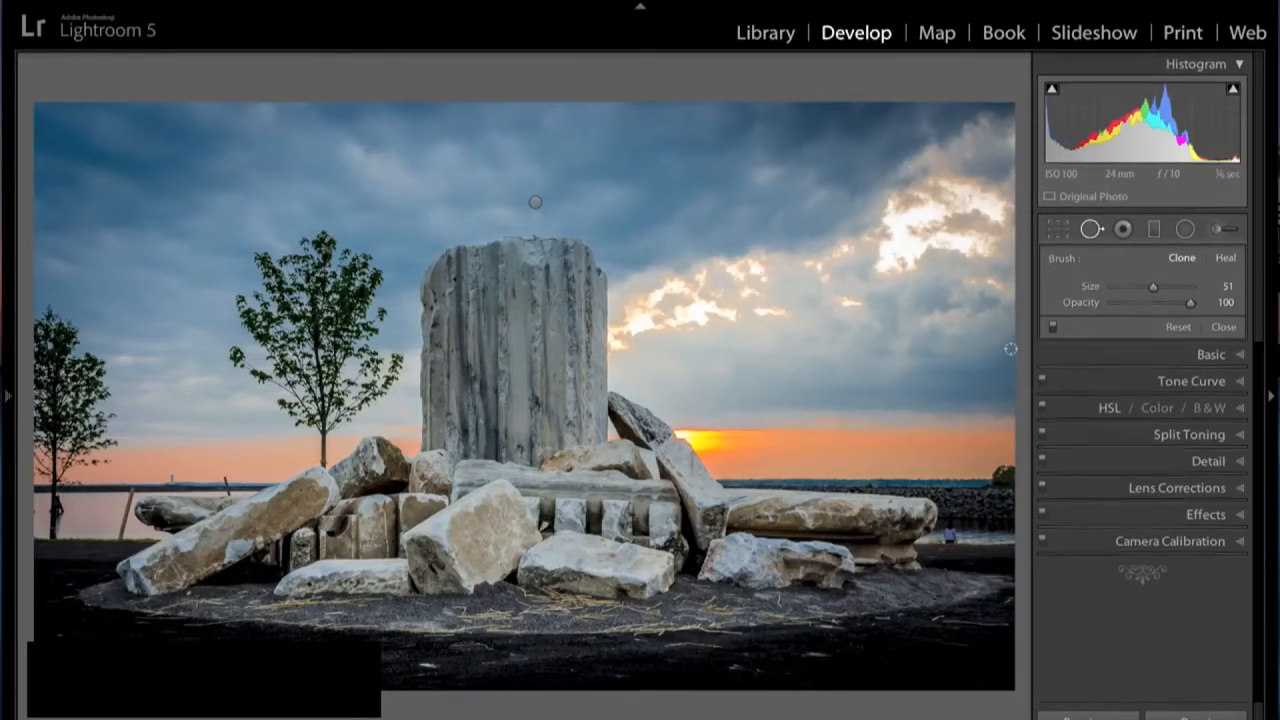
{"action": "left_click", "coordinate": [887, 573]}
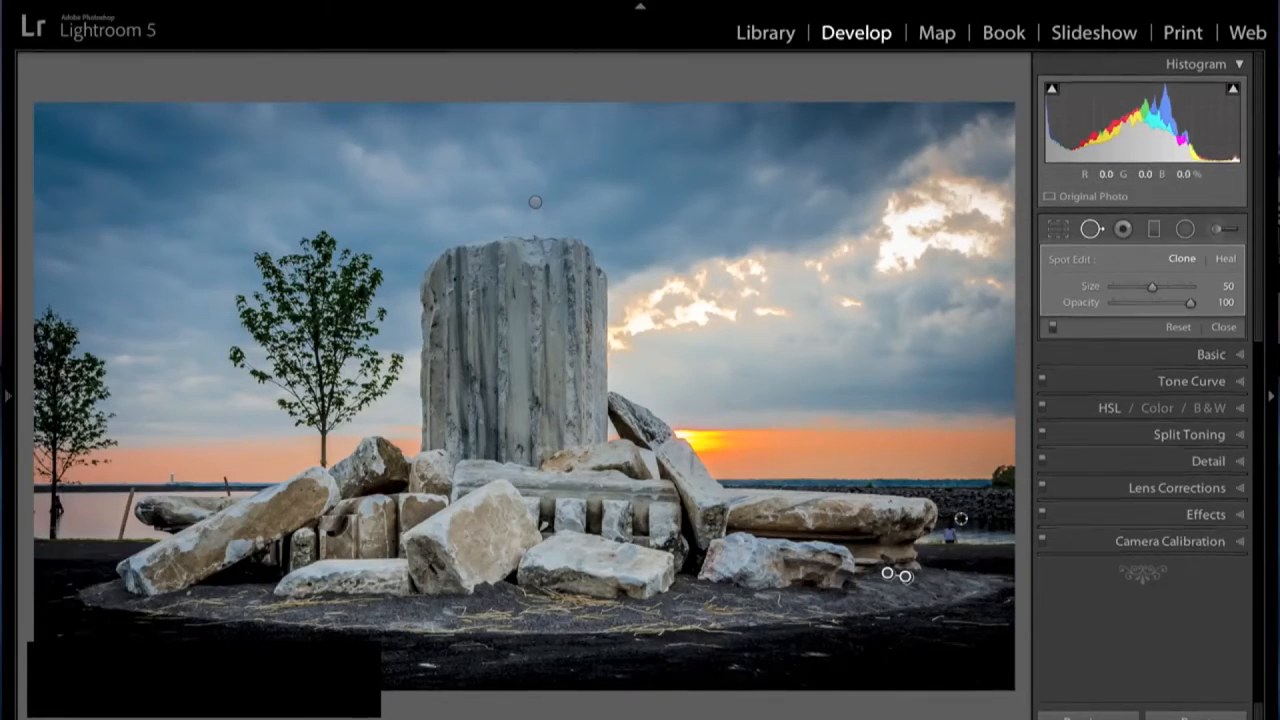
{"action": "scroll", "coordinate": [966, 520], "scroll_direction": "up", "scroll_amount": 1}
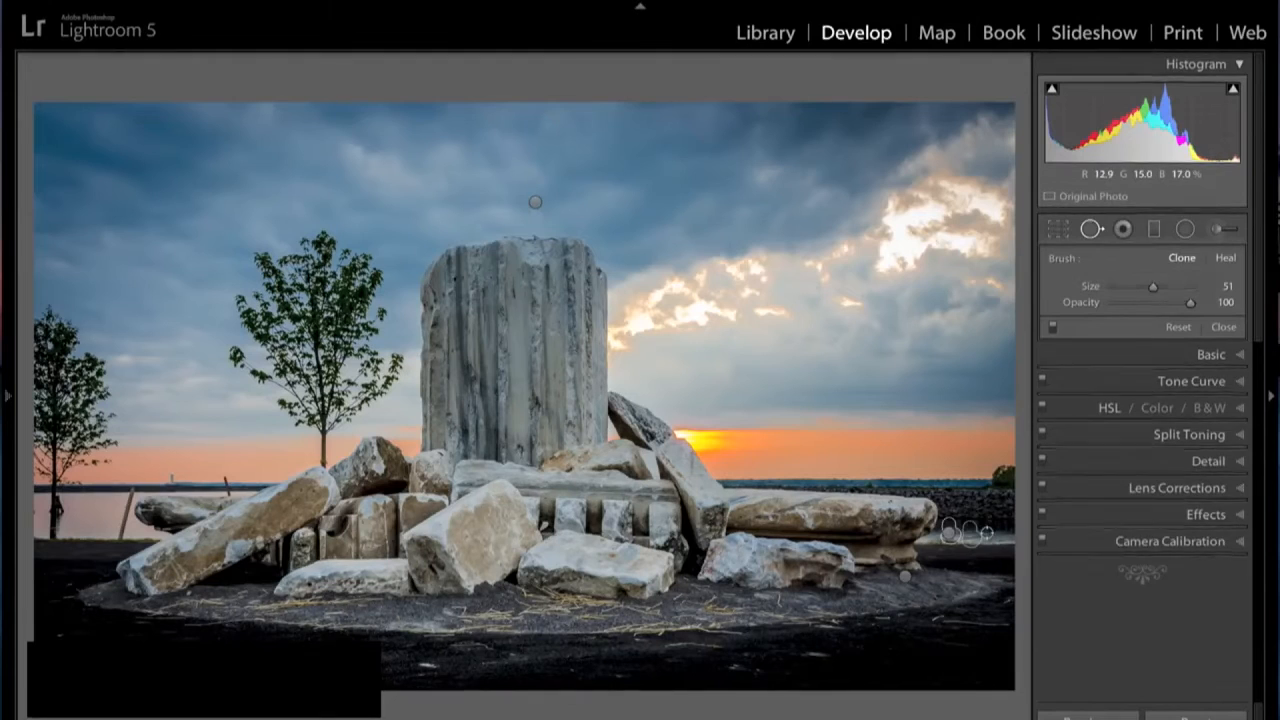
{"action": "left_click", "coordinate": [1091, 233]}
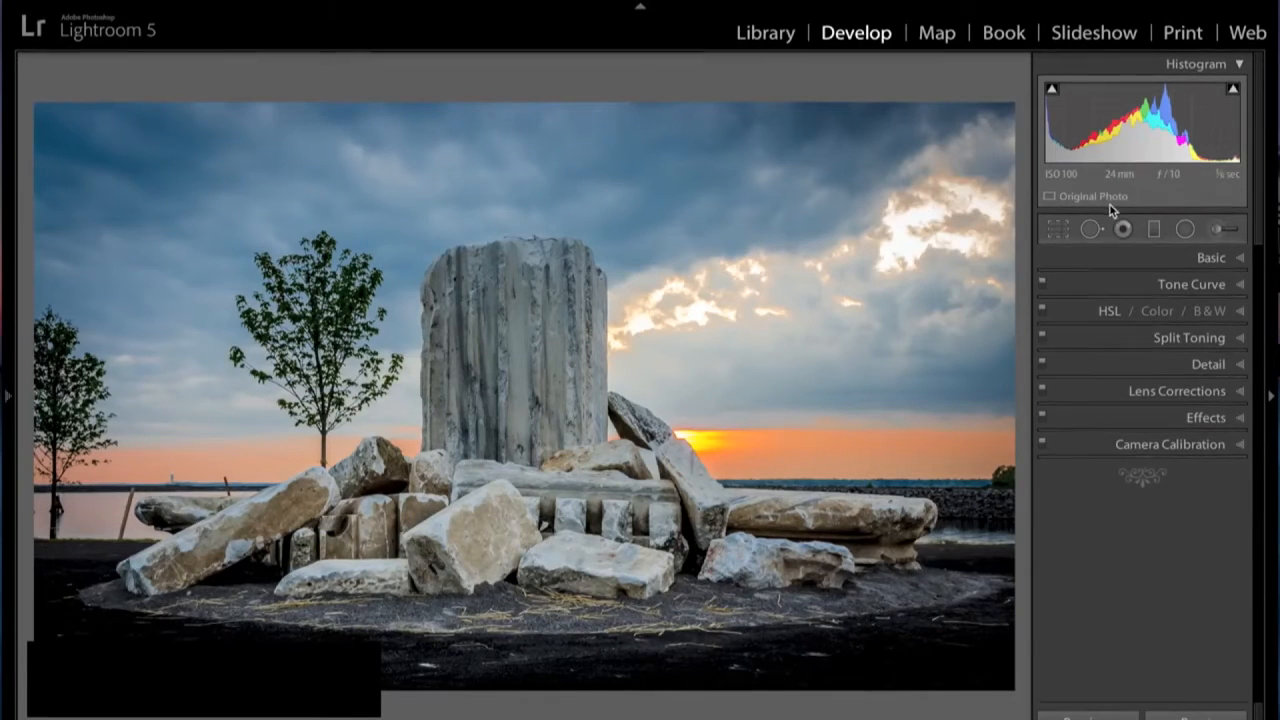
- Add a graduated filter with reset effect sliders and exposure -1.01, tilted across the sky and the stone column
{"action": "left_click", "coordinate": [1155, 232]}
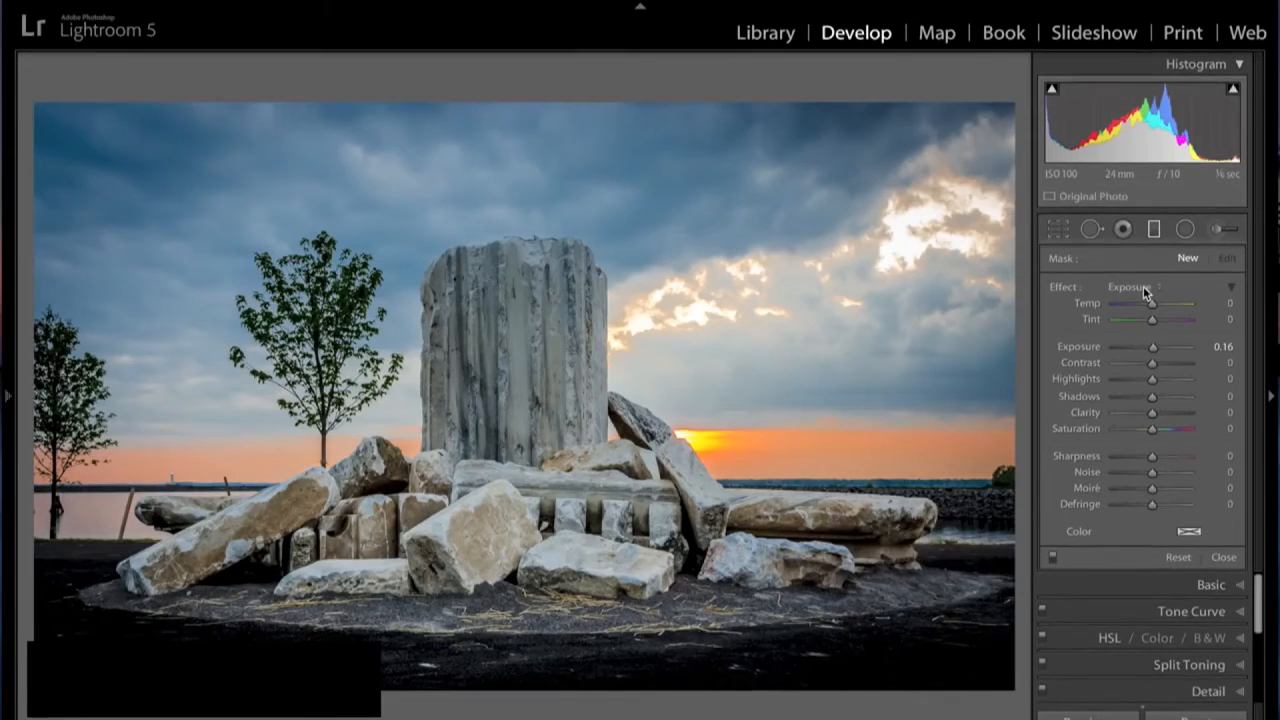
{"action": "key", "text": "alt"}
{"action": "left_click", "coordinate": [1064, 289], "text": "alt"}
{"action": "left_click_drag", "start_coordinate": [1151, 349], "coordinate": [1142, 350]}
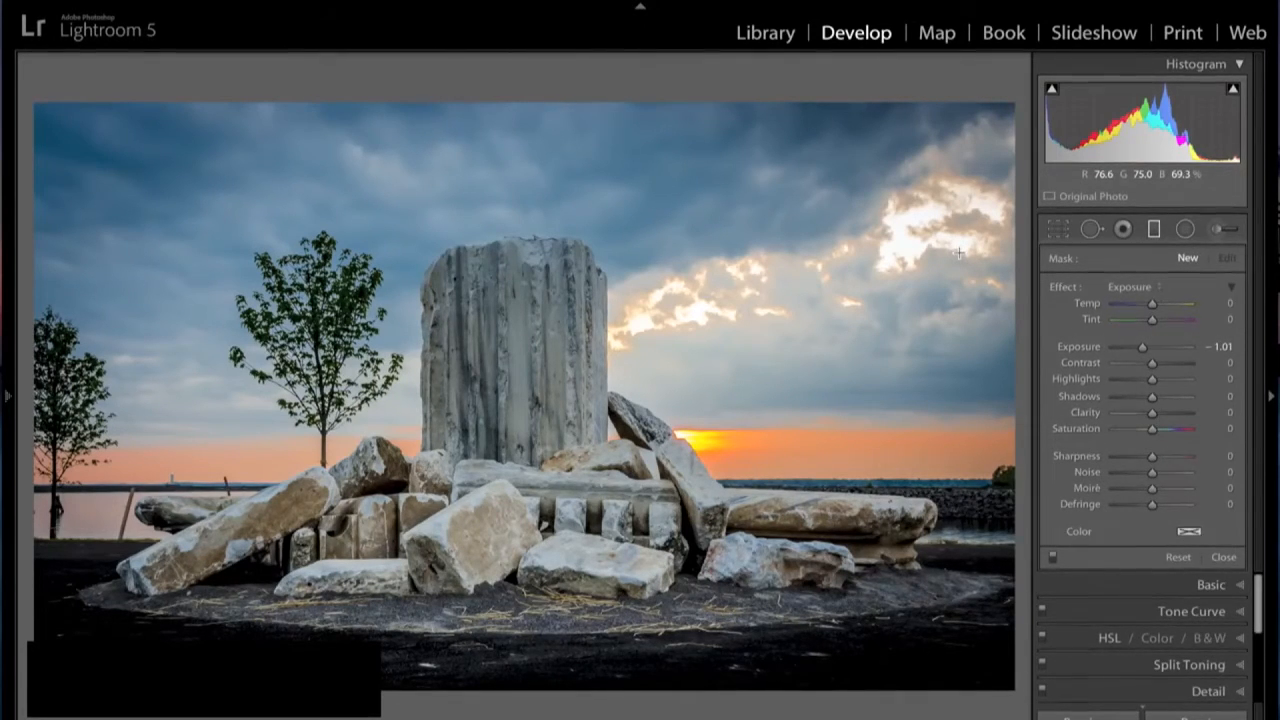
{"action": "left_click_drag", "start_coordinate": [537, 171], "coordinate": [601, 421]}
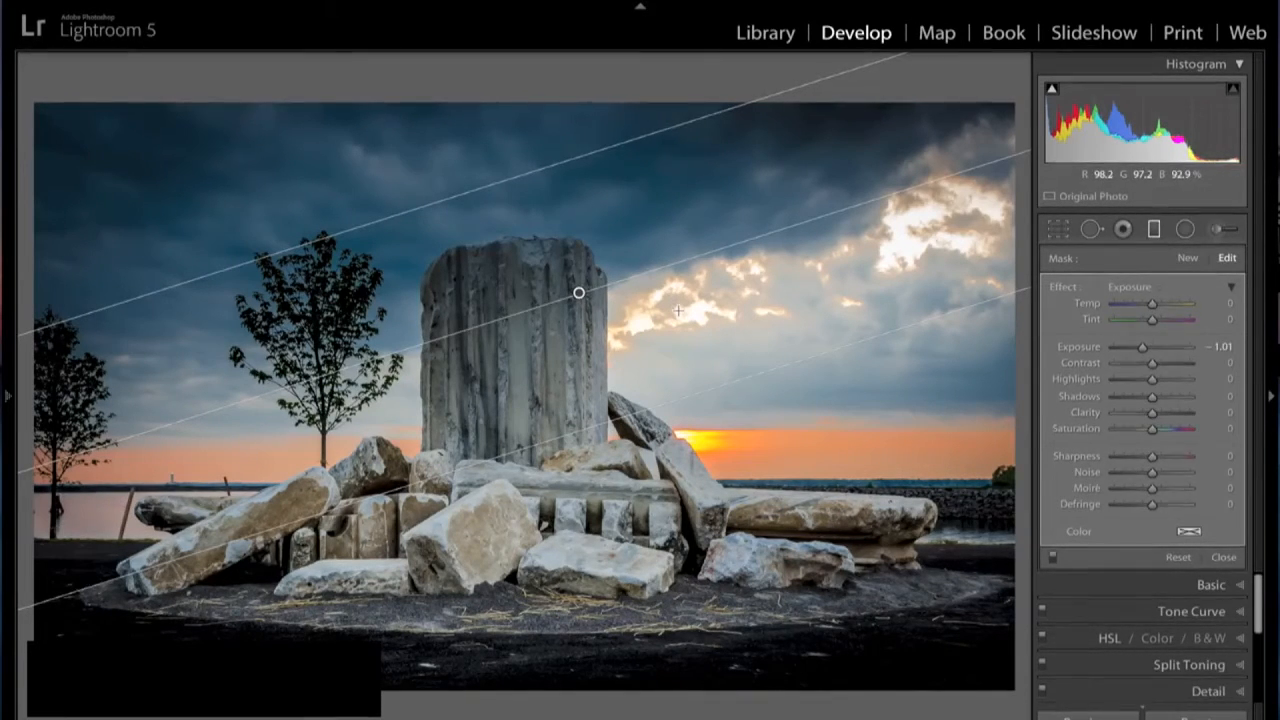
- Reselect the graduated filter on the sky, set its exposure to -0.58, and close the tool
{"action": "left_click", "coordinate": [688, 178]}
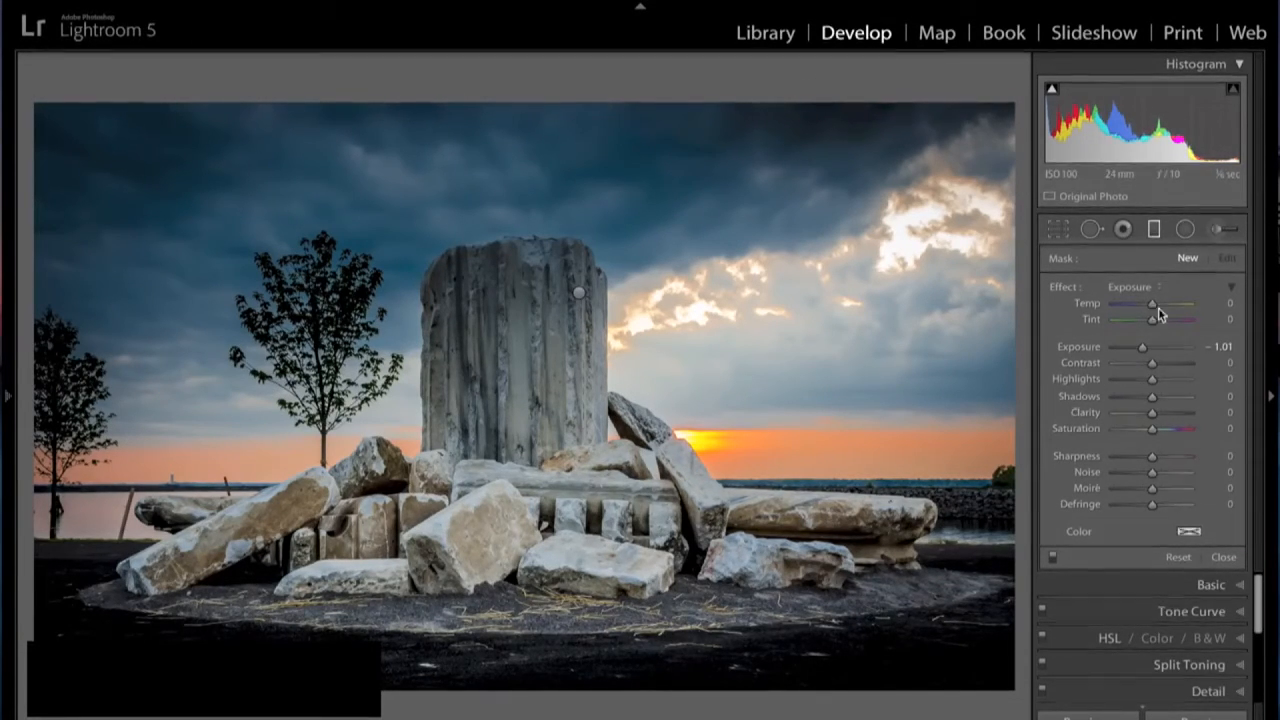
{"action": "left_click_drag", "start_coordinate": [1142, 351], "coordinate": [1176, 350]}
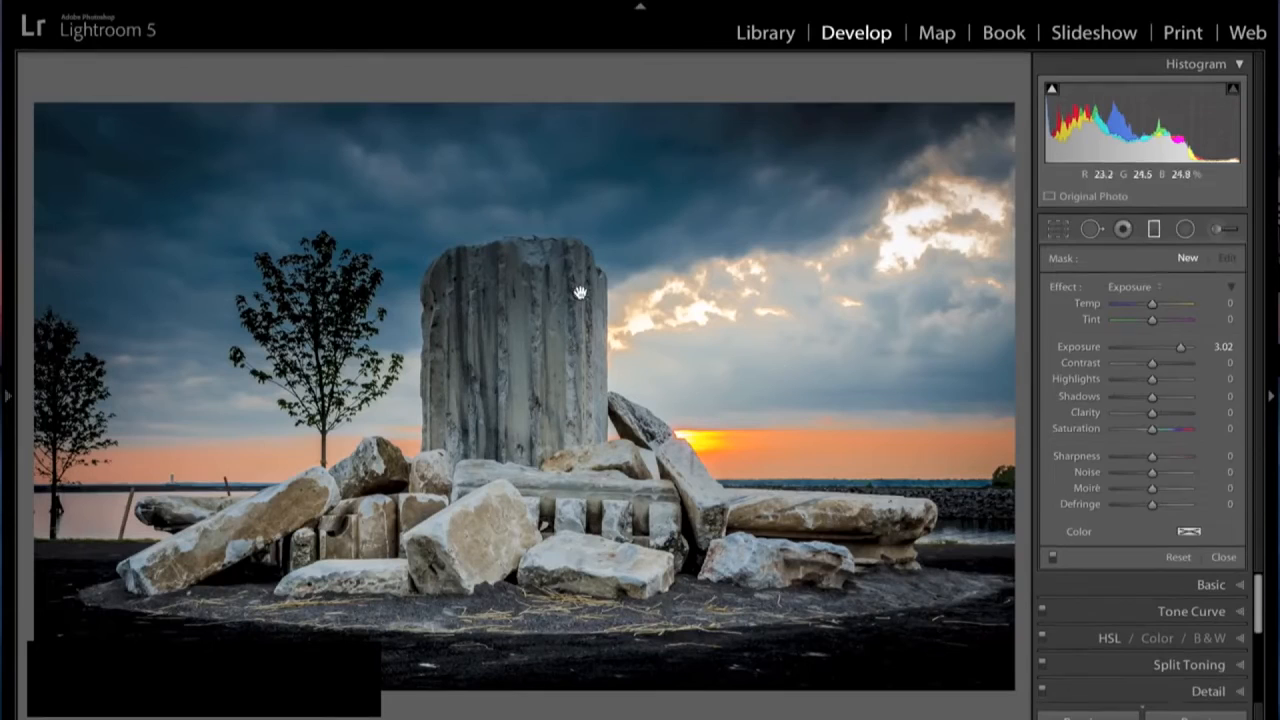
{"action": "left_click", "coordinate": [579, 292]}
{"action": "mouse_move", "coordinate": [1143, 347]}
{"action": "left_mouse_down"}
{"action": "mouse_move", "coordinate": [1186, 347]}
{"action": "mouse_move", "coordinate": [1143, 348]}
{"action": "mouse_move", "coordinate": [1151, 356]}
{"action": "left_mouse_up"}
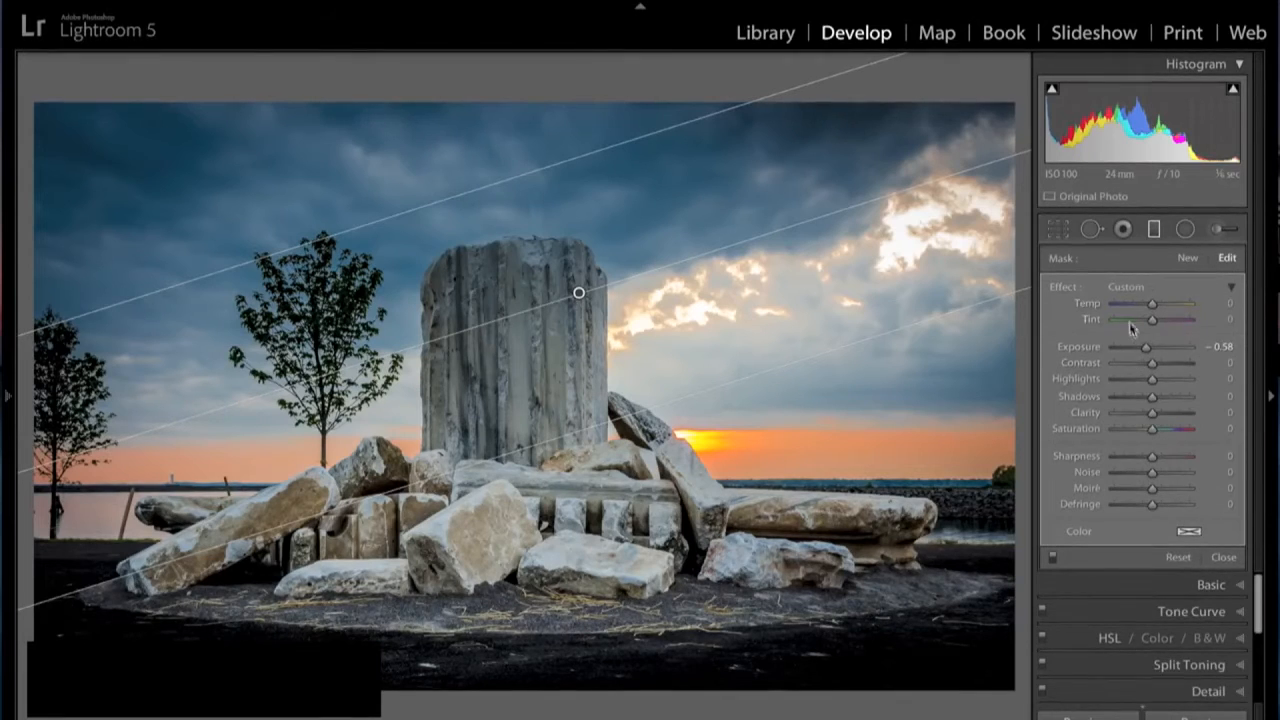
{"action": "left_click", "coordinate": [1224, 558]}
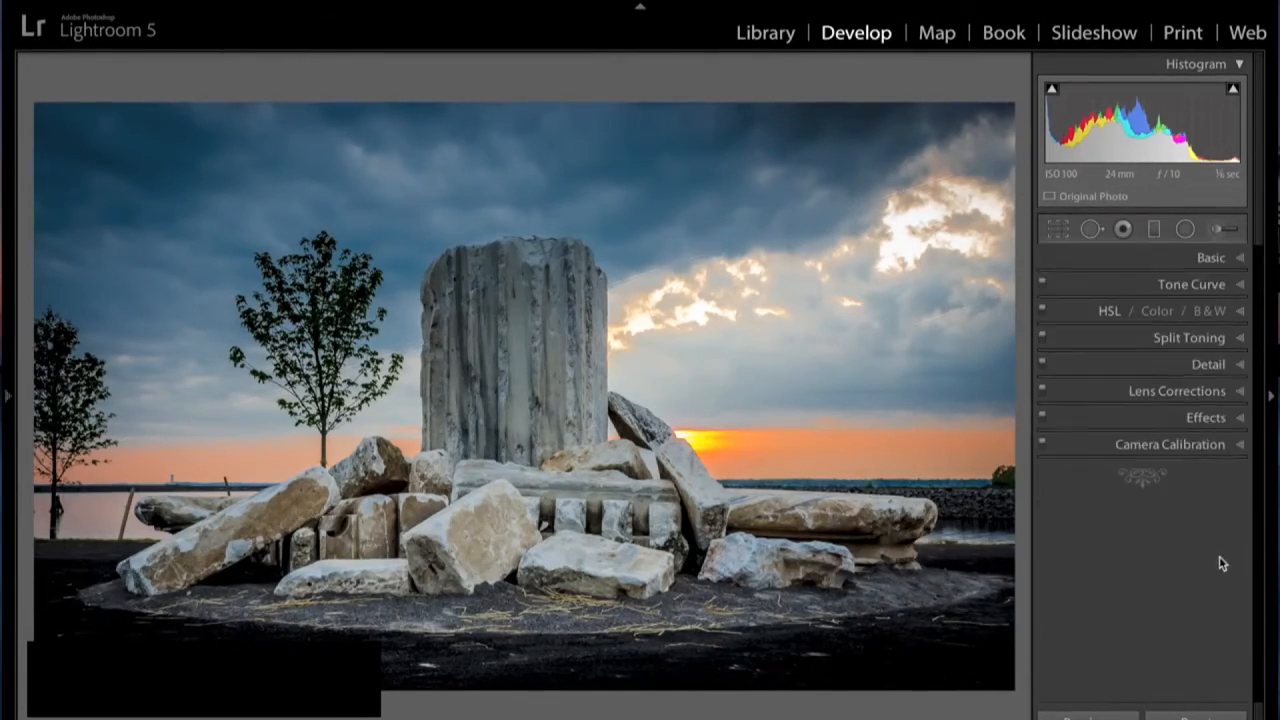
- Add a radial filter centred on the stone column with an inverted mask and exposure 0.68, and close the tool
{"action": "left_click", "coordinate": [1185, 231]}
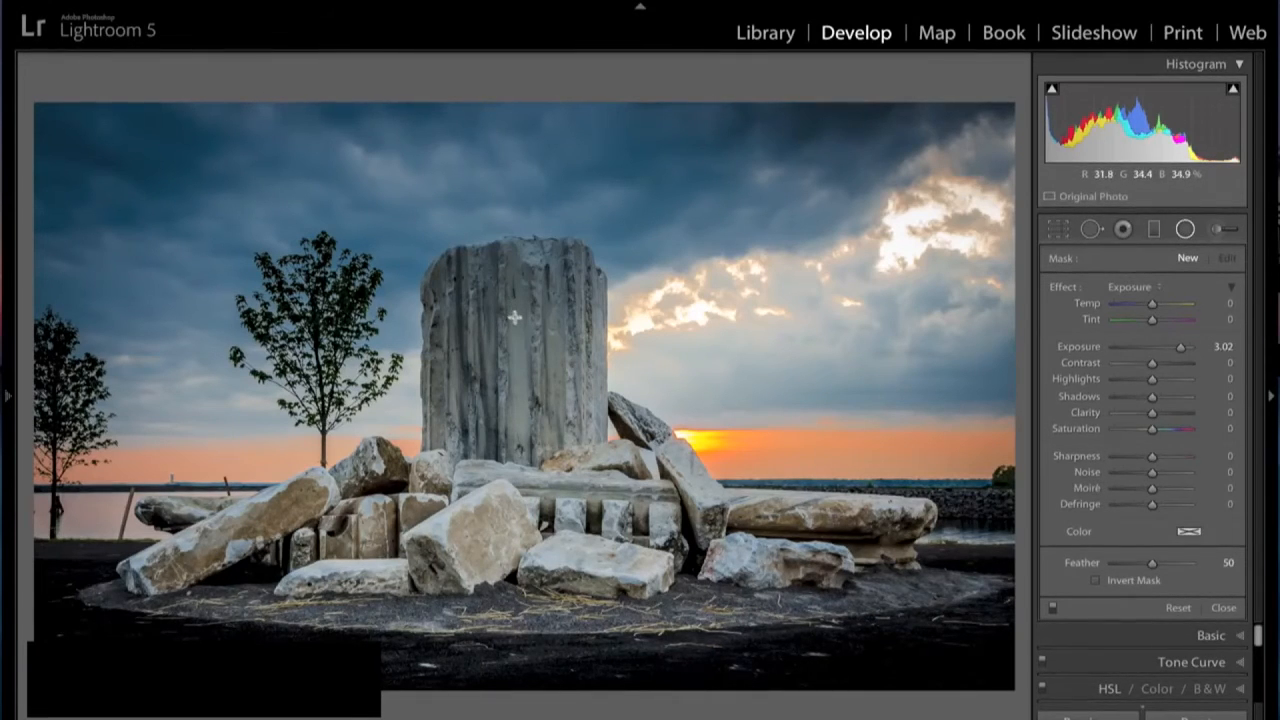
{"action": "left_click_drag", "start_coordinate": [510, 318], "coordinate": [636, 440]}
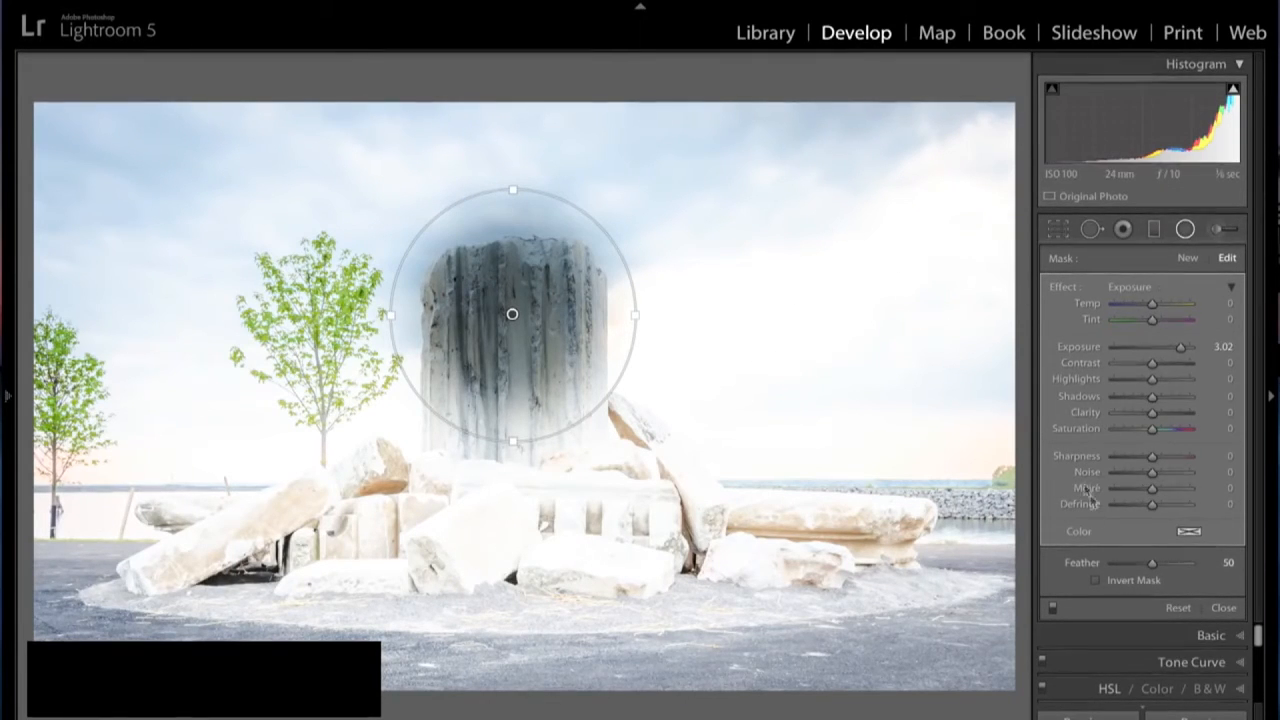
{"action": "left_click", "coordinate": [1096, 580]}
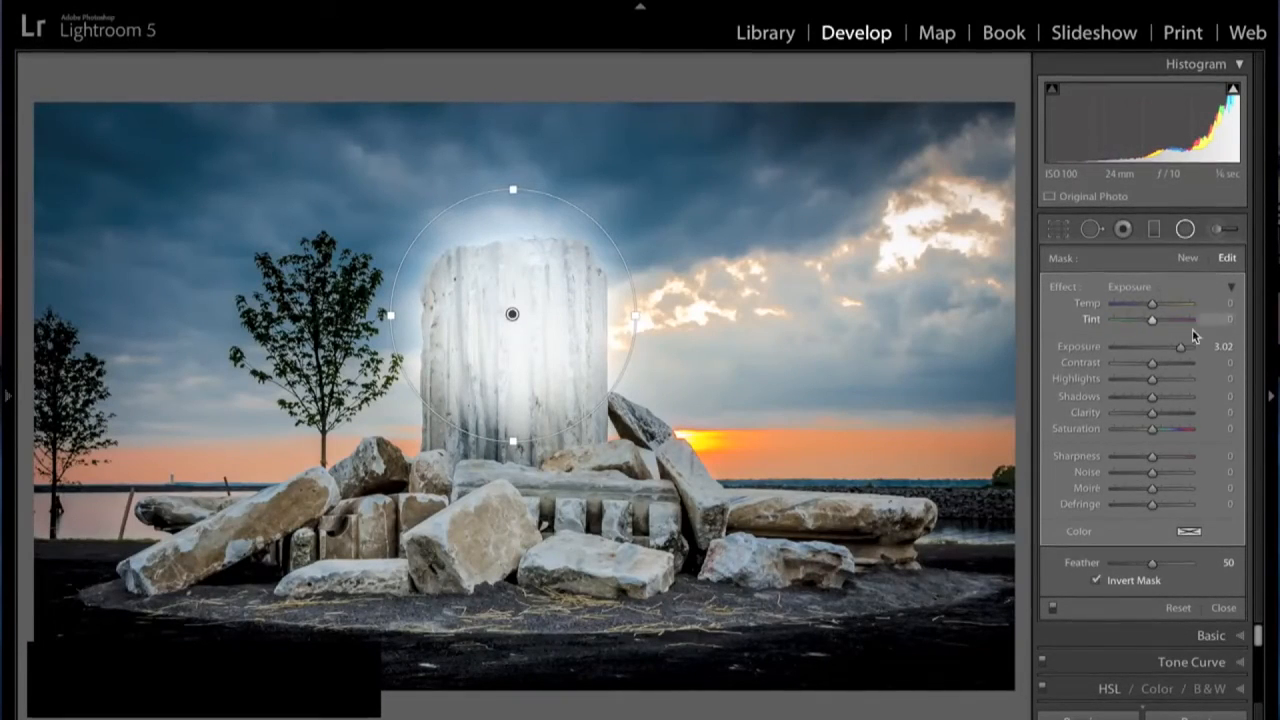
{"action": "left_click_drag", "start_coordinate": [1181, 353], "coordinate": [1158, 355]}
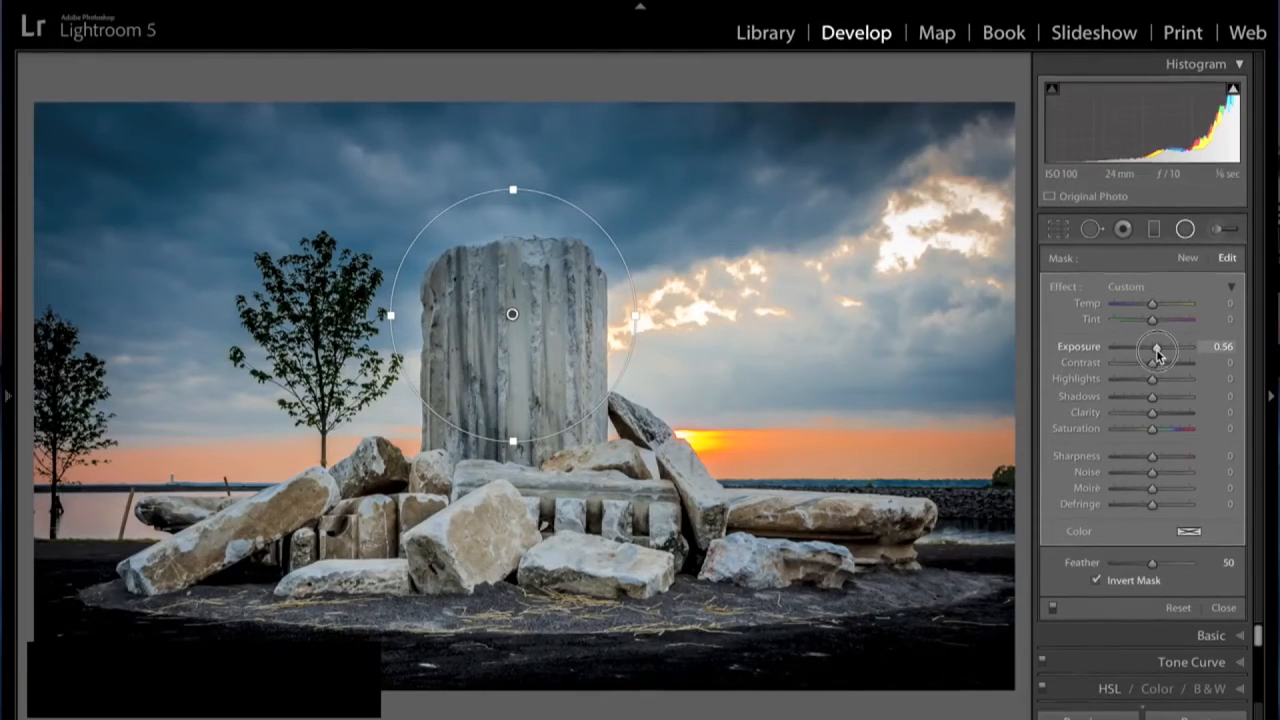
{"action": "left_click_drag", "start_coordinate": [1158, 354], "coordinate": [1161, 354]}
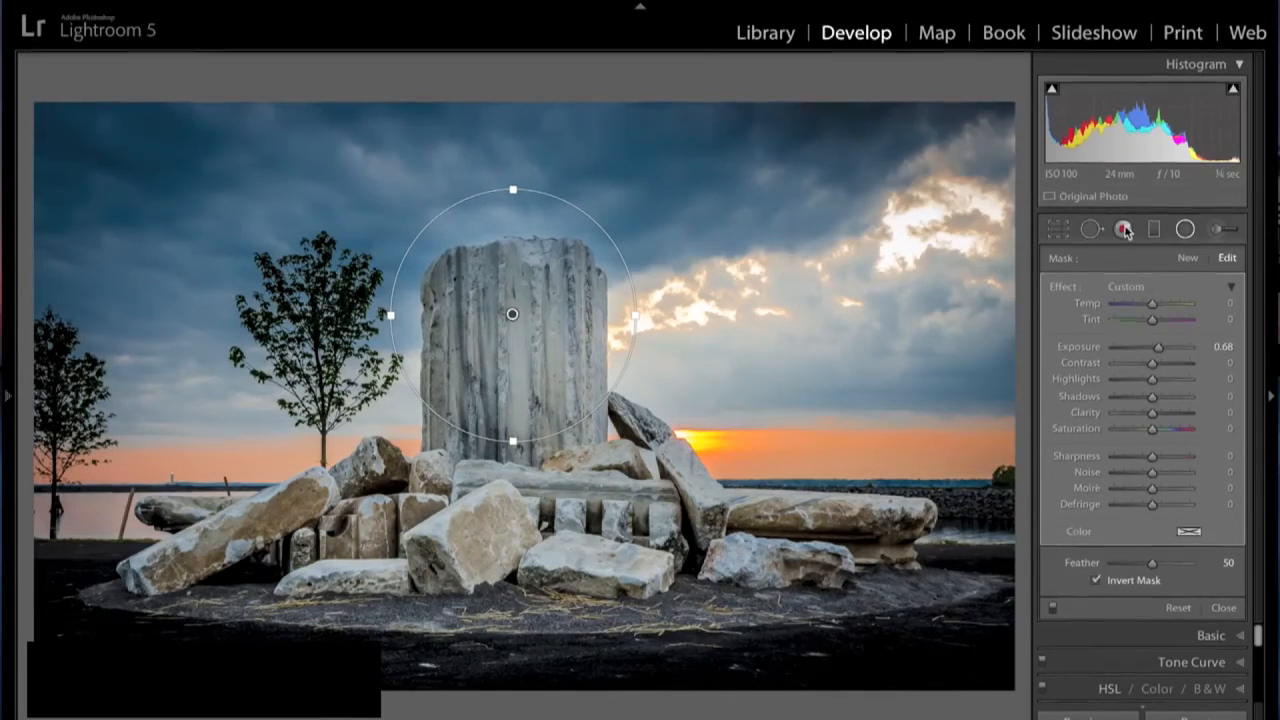
{"action": "left_click", "coordinate": [1223, 609]}
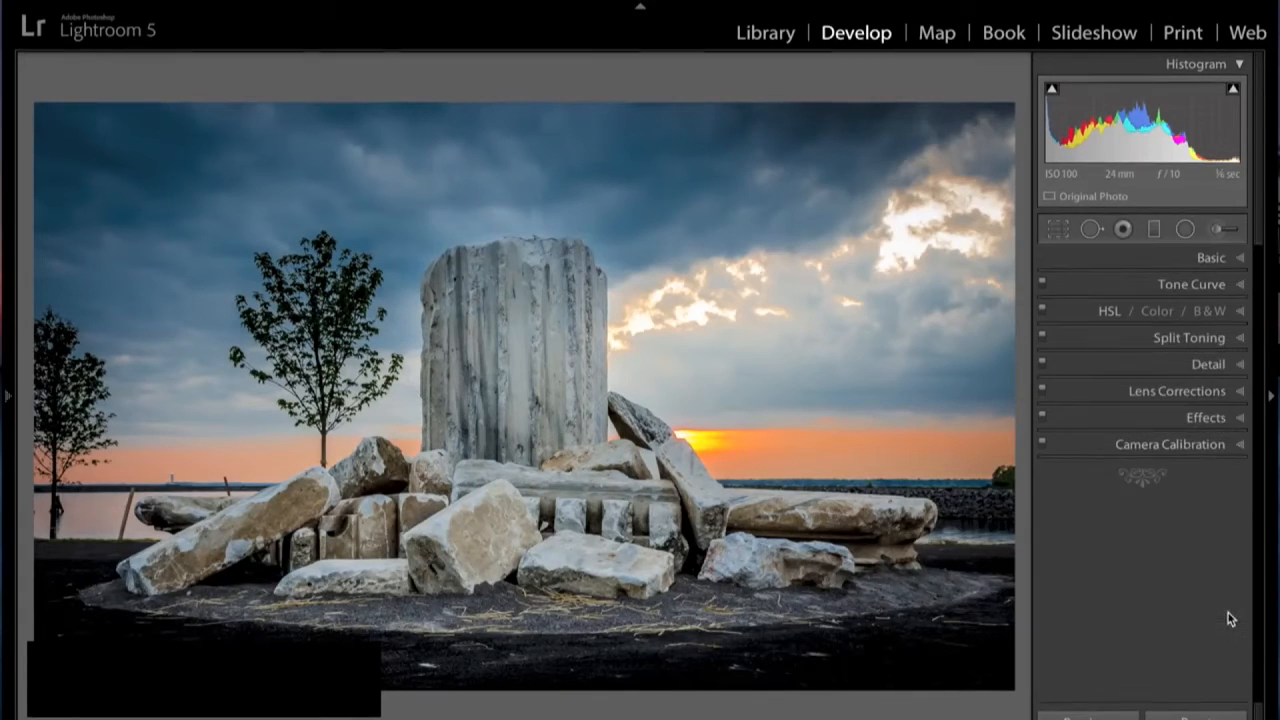
- Set up an adjustment brush with reset effect sliders and exposure 1.20
{"action": "left_click", "coordinate": [1220, 231]}
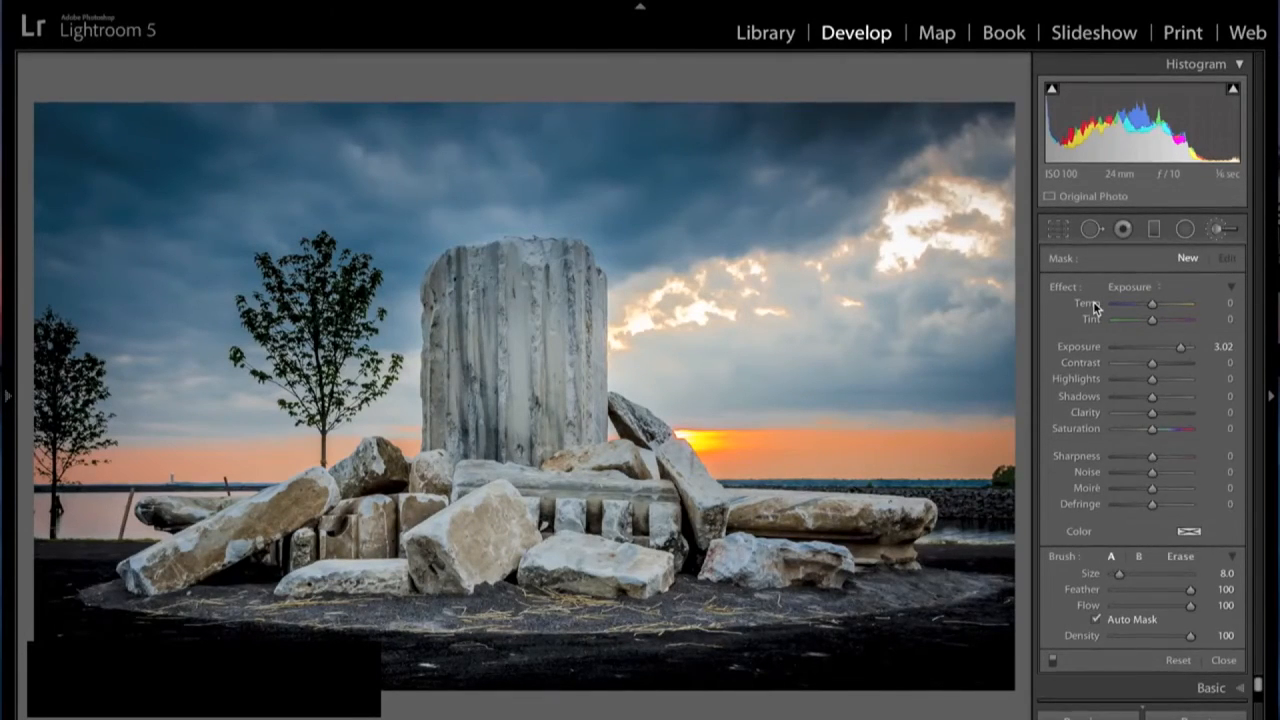
{"action": "right_click", "coordinate": [1107, 26]}
{"action": "right_click", "coordinate": [1086, 150]}
{"action": "left_click", "coordinate": [981, 393]}
{"action": "left_click", "coordinate": [1073, 288], "text": "alt"}
{"action": "left_click_drag", "start_coordinate": [1153, 350], "coordinate": [1160, 346]}
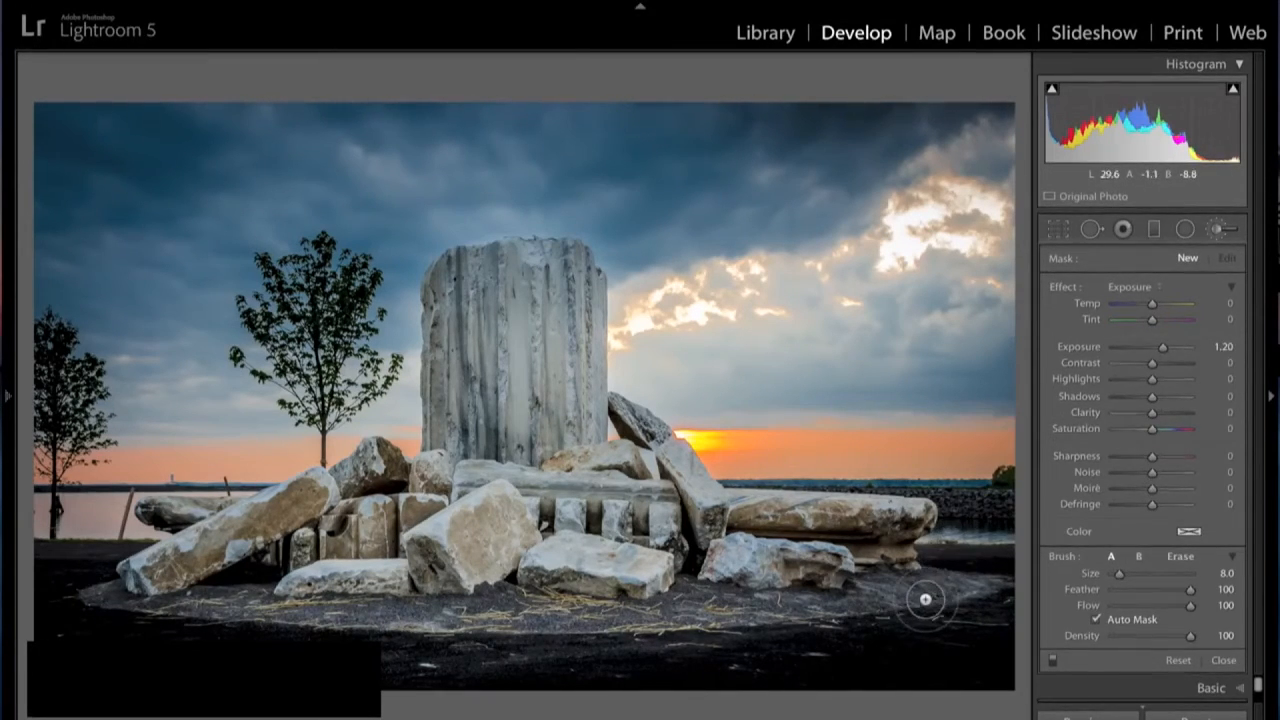
- Brighten the dark foreground ground around the stones by painting over it with the adjustment brush at size 17
{"action": "scroll", "coordinate": [926, 597], "scroll_direction": "down", "scroll_amount": 3}
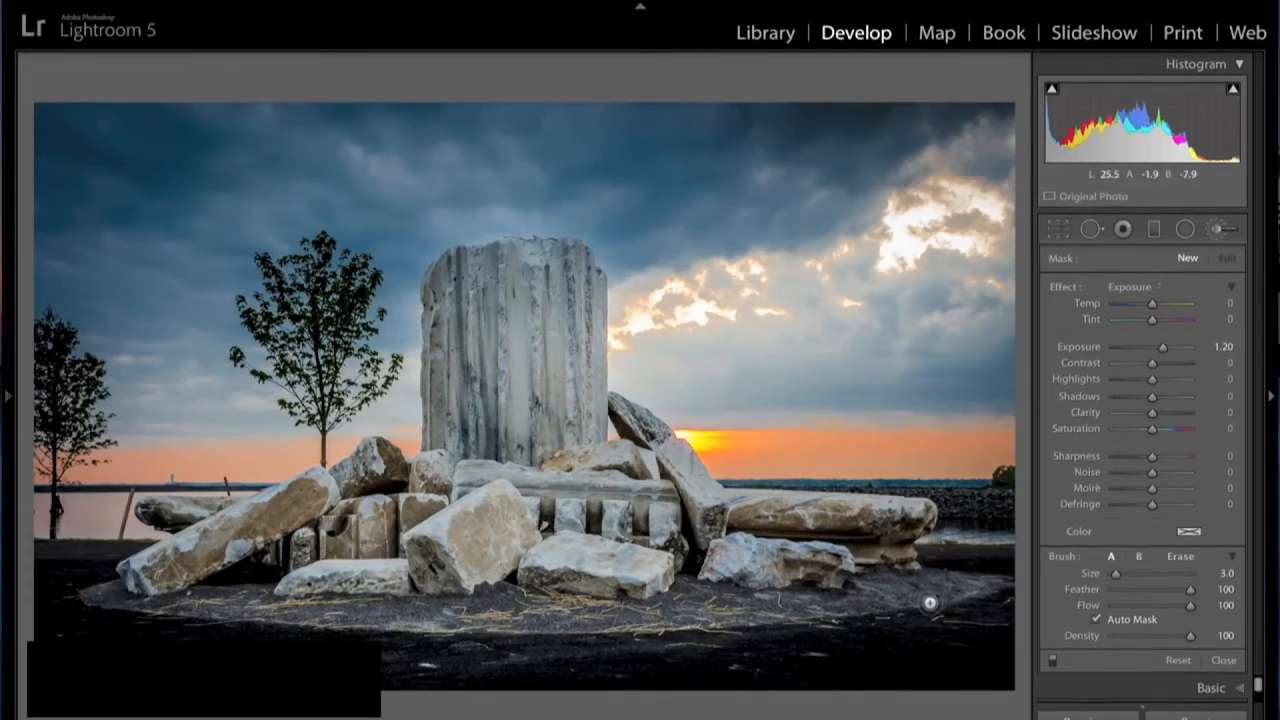
{"action": "scroll", "coordinate": [930, 603], "scroll_direction": "up", "scroll_amount": 8}
{"action": "scroll", "coordinate": [920, 600], "scroll_direction": "up", "scroll_amount": 3}
{"action": "scroll", "coordinate": [916, 601], "scroll_direction": "up", "scroll_amount": 1}
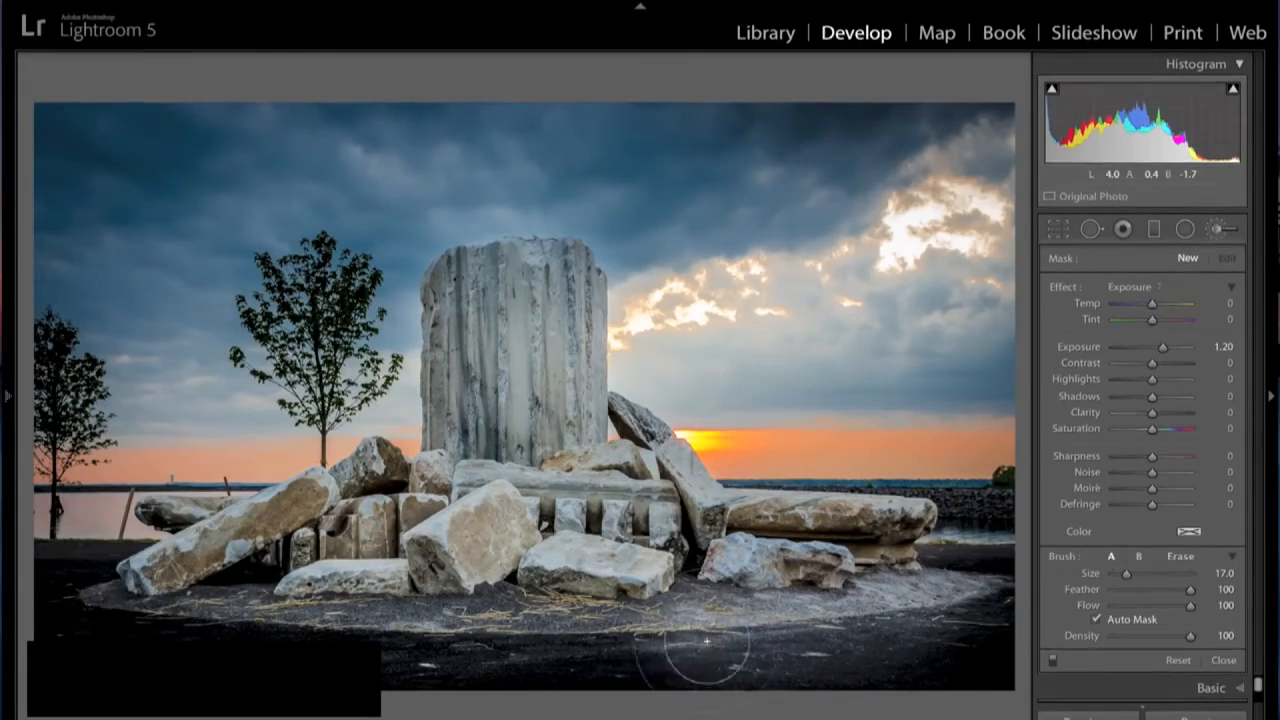
{"action": "mouse_move", "coordinate": [702, 661]}
{"action": "left_mouse_down"}
{"action": "mouse_move", "coordinate": [184, 601]}
{"action": "mouse_move", "coordinate": [78, 624]}
{"action": "mouse_move", "coordinate": [82, 568]}
{"action": "left_mouse_up"}
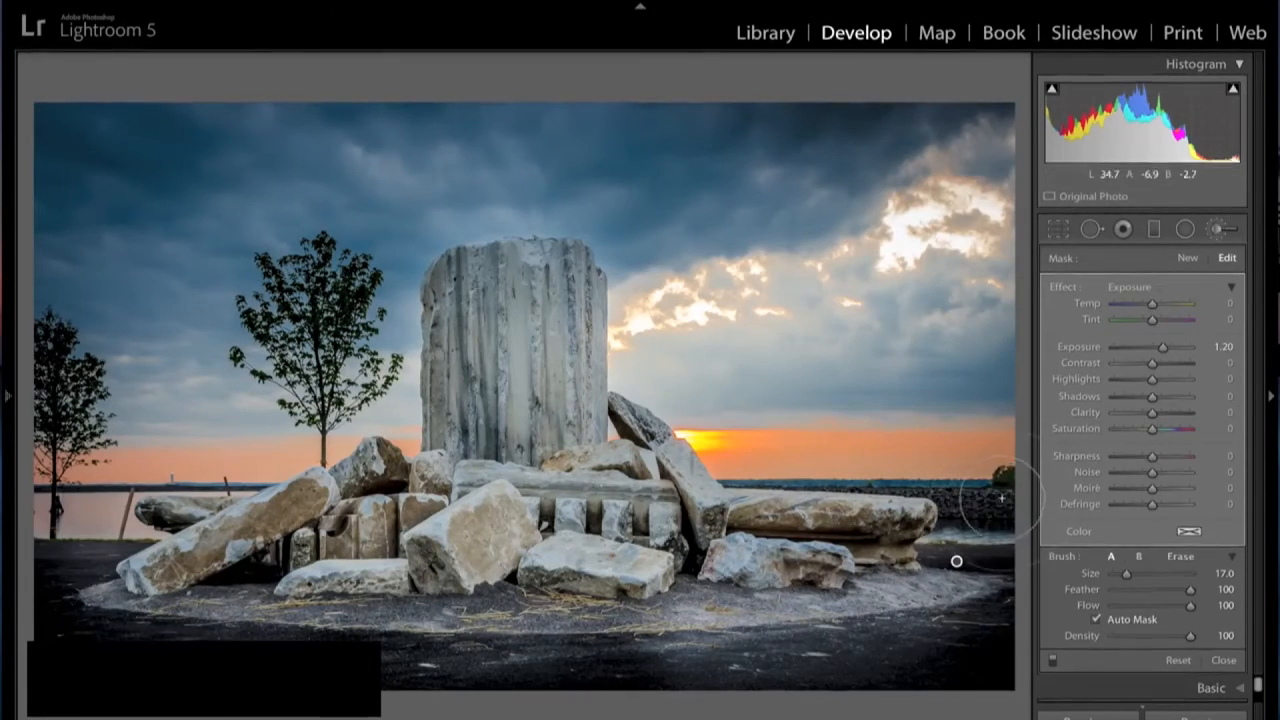
- Brighten the distant shoreline rocks with a new size 8 brush mask, erase its spill along the horizon at size 5, and close the brush
{"action": "left_click", "coordinate": [1190, 260]}
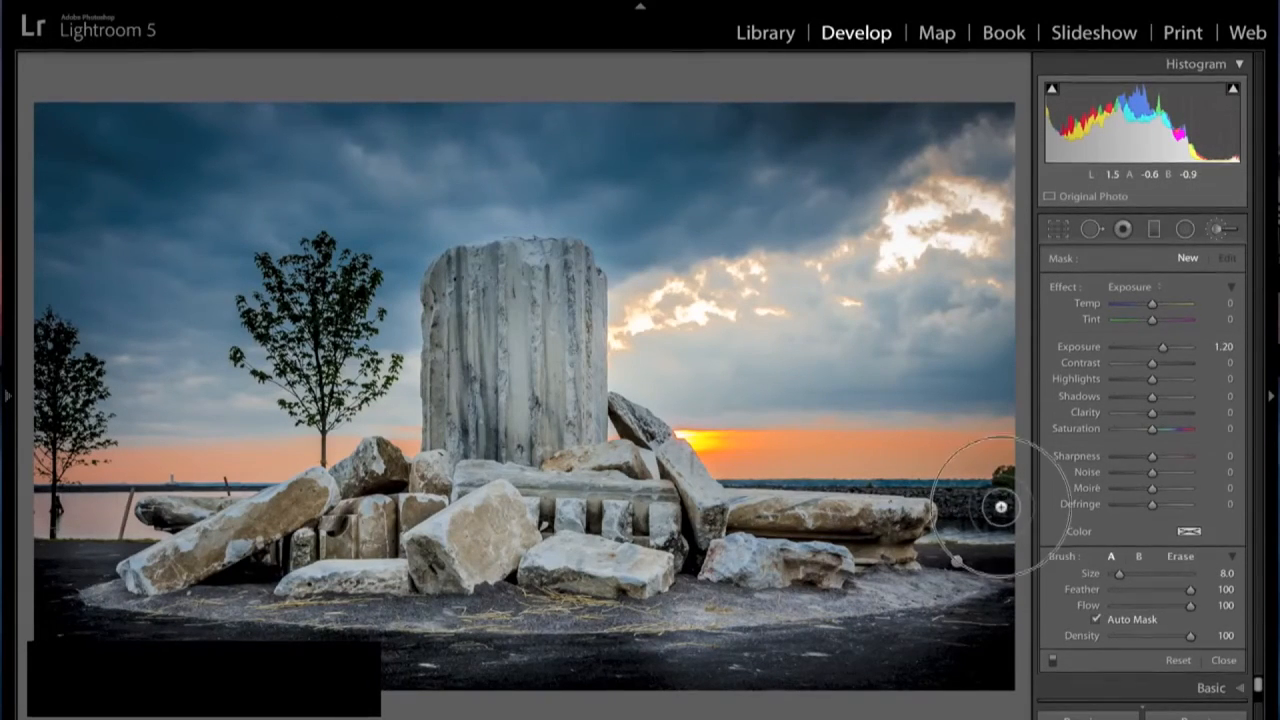
{"action": "mouse_move", "coordinate": [980, 503]}
{"action": "left_mouse_down"}
{"action": "mouse_move", "coordinate": [940, 515]}
{"action": "mouse_move", "coordinate": [940, 530]}
{"action": "mouse_move", "coordinate": [995, 500]}
{"action": "mouse_move", "coordinate": [950, 490]}
{"action": "mouse_move", "coordinate": [992, 500]}
{"action": "left_mouse_up"}
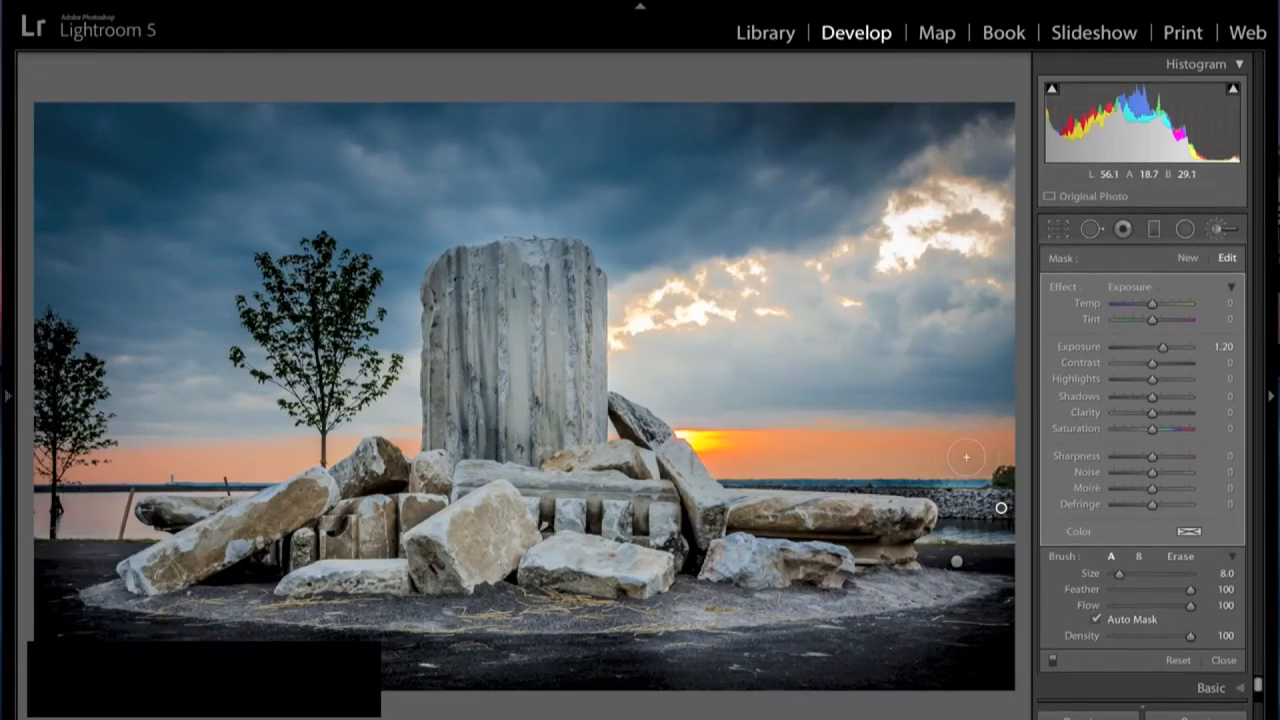
{"action": "key", "text": "alt"}
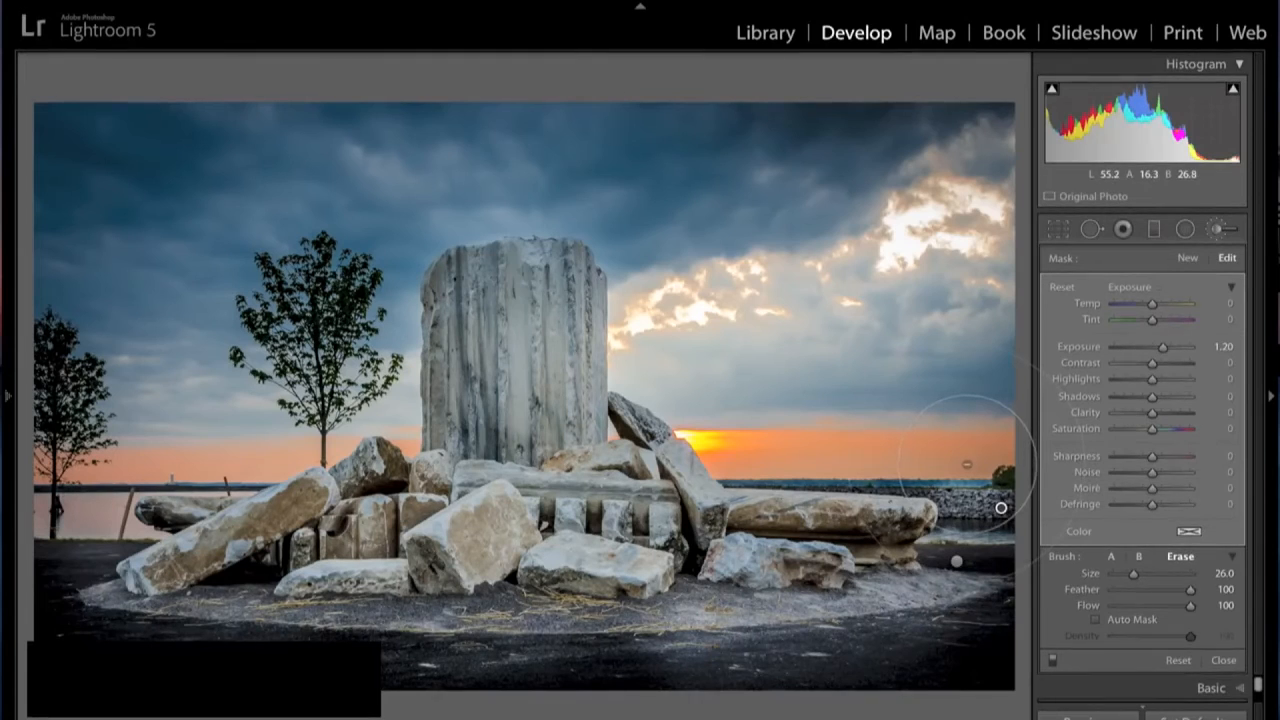
{"action": "key", "text": "alt"}
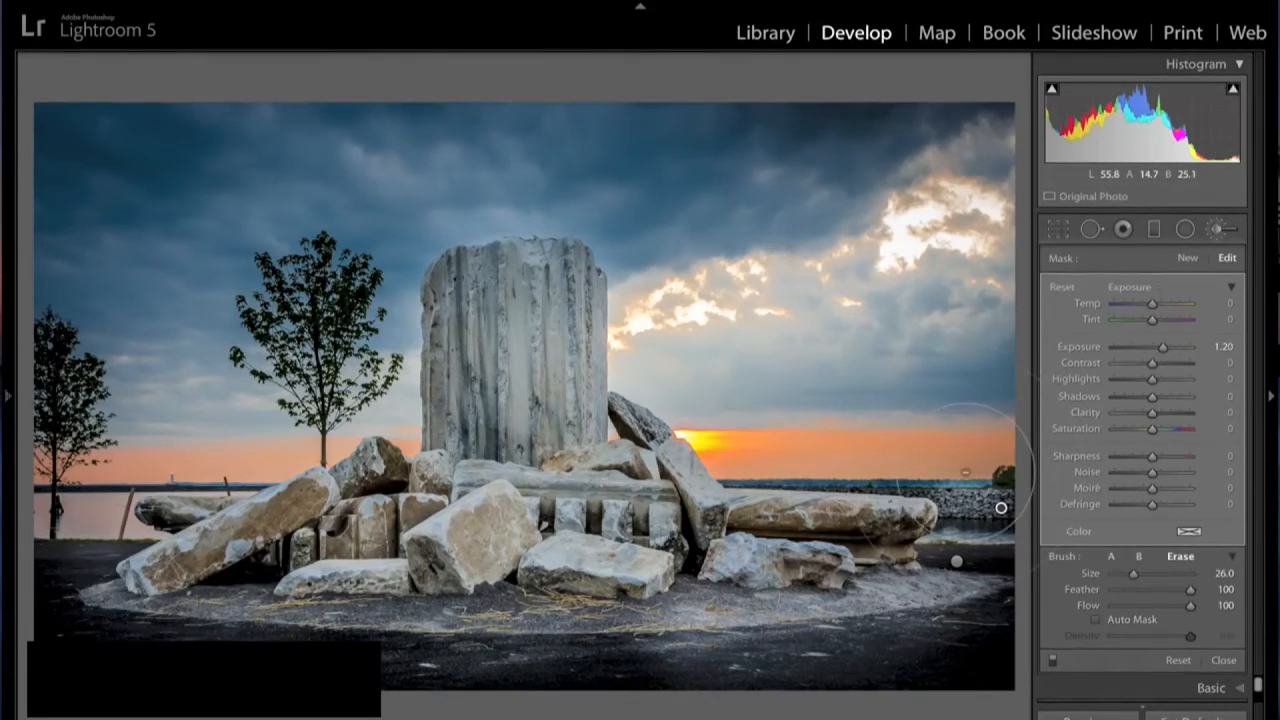
{"action": "scroll", "coordinate": [966, 471], "scroll_direction": "down", "scroll_amount": 9}
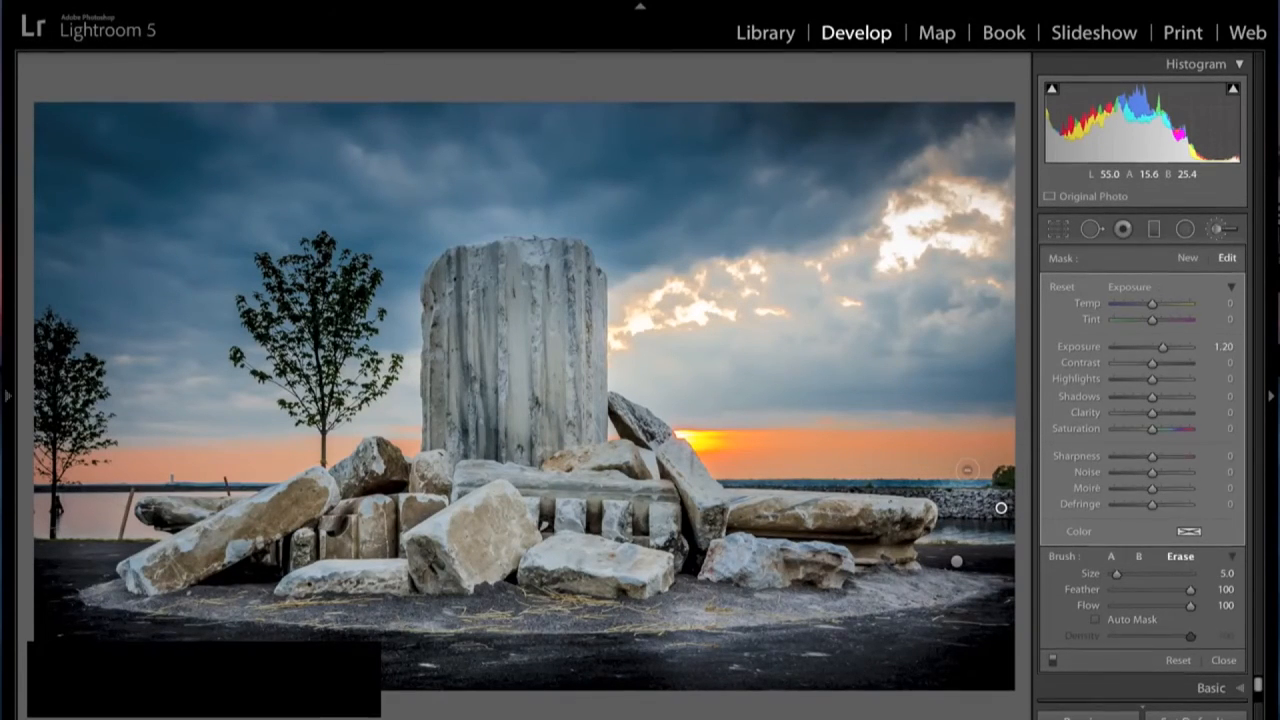
{"action": "mouse_move", "coordinate": [968, 477]}
{"action": "left_mouse_down"}
{"action": "mouse_move", "coordinate": [948, 481]}
{"action": "mouse_move", "coordinate": [984, 482]}
{"action": "mouse_move", "coordinate": [946, 481]}
{"action": "mouse_move", "coordinate": [925, 460]}
{"action": "mouse_move", "coordinate": [990, 474]}
{"action": "left_mouse_up"}
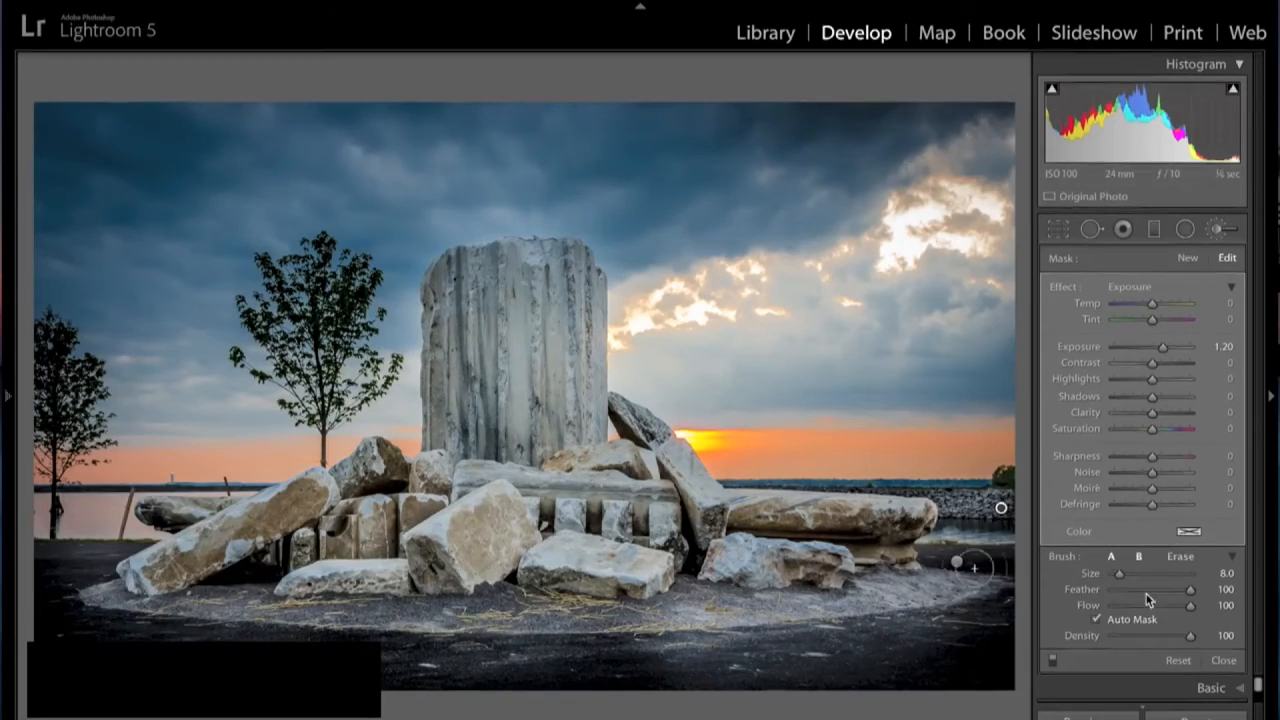
{"action": "left_click", "coordinate": [1225, 661]}
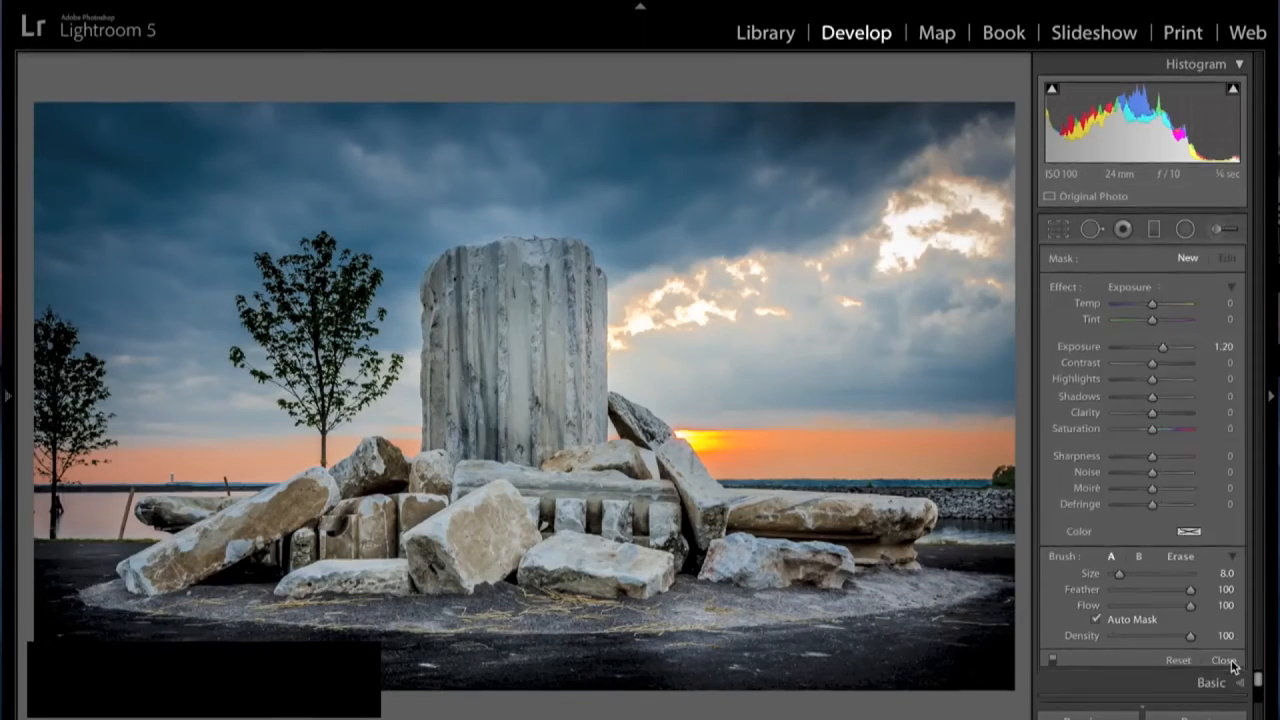